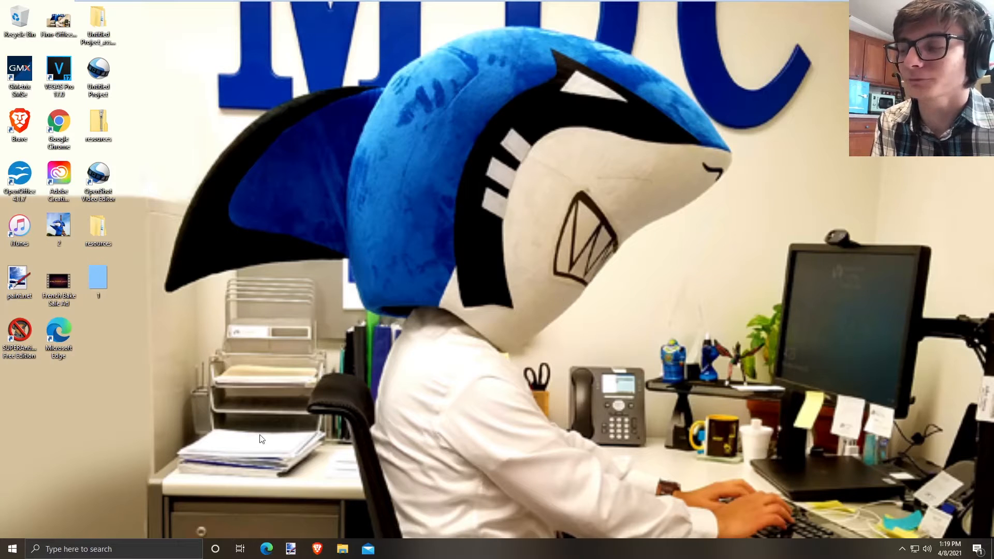
Open Microsoft Edge, search the web for "audacity" and open the official audacityteam.org website from the results
left_click(266, 548)
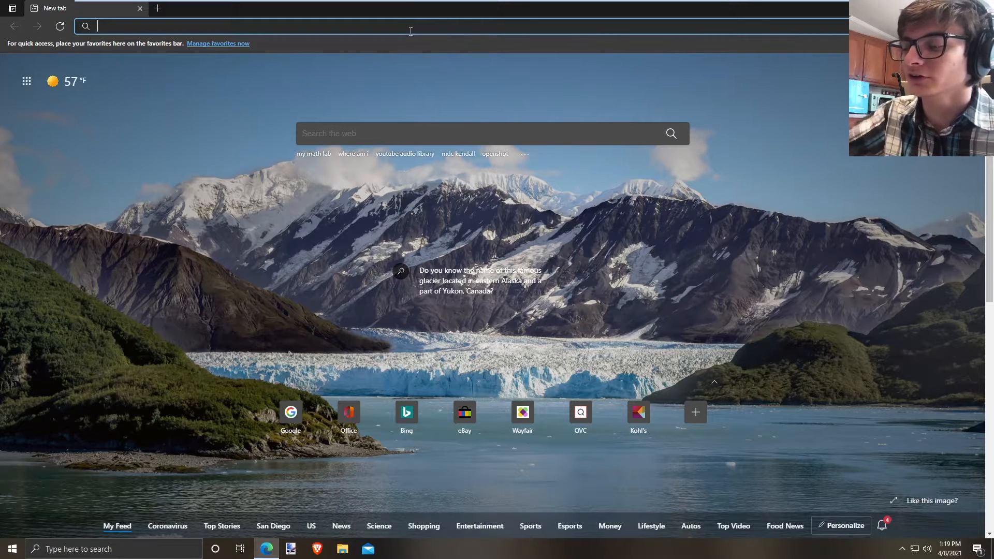
type("audacity")
key("Return")
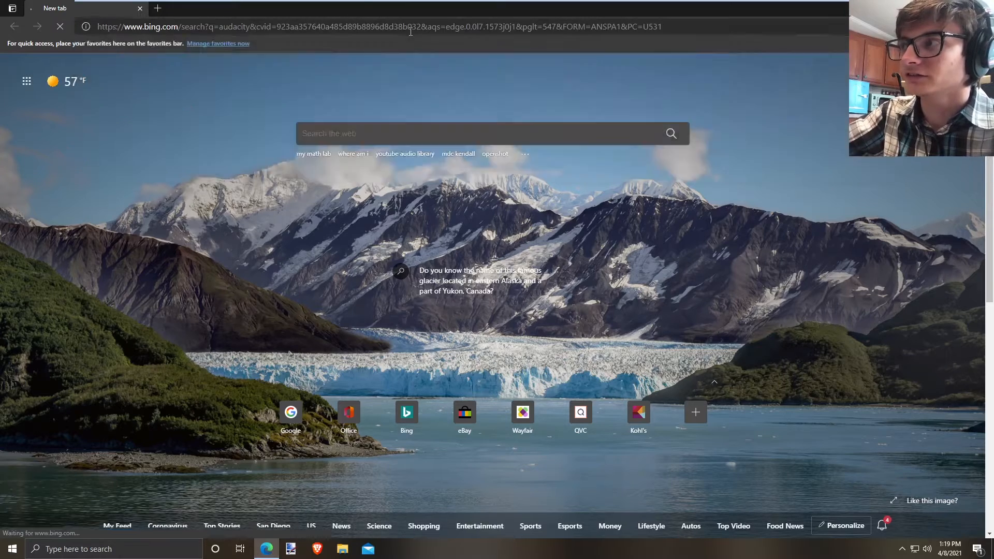
scroll(460, 319, "down", 2)
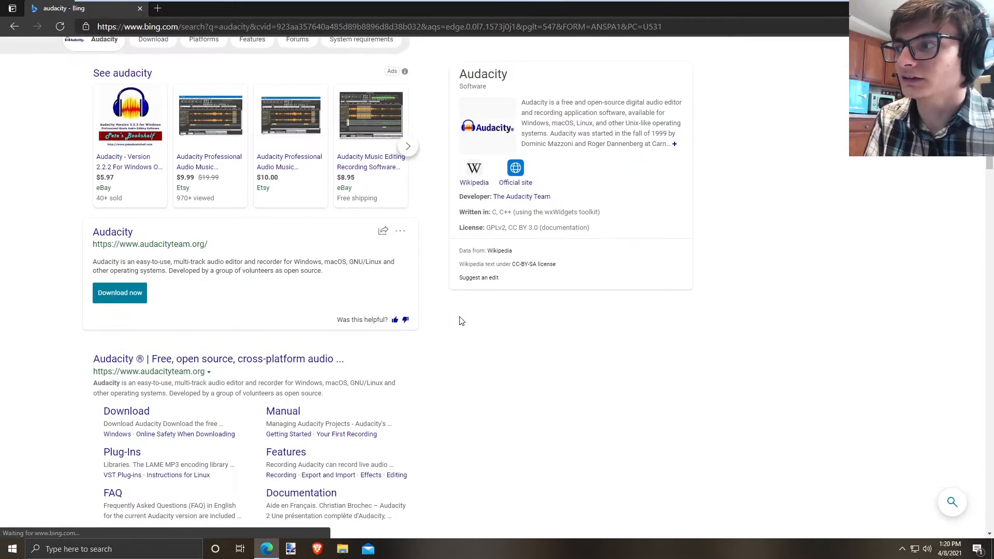
scroll(460, 318, "down", 3)
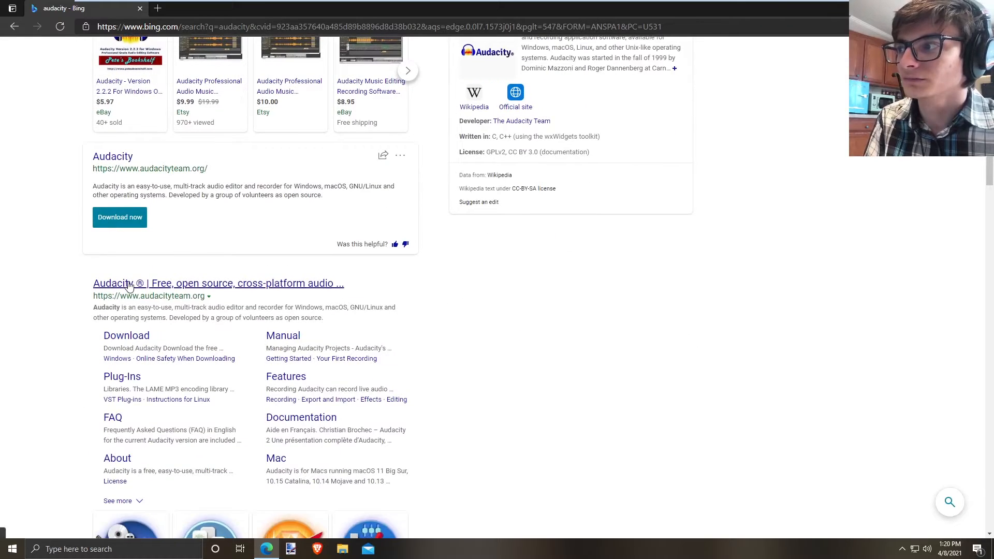
scroll(129, 286, "down", 3)
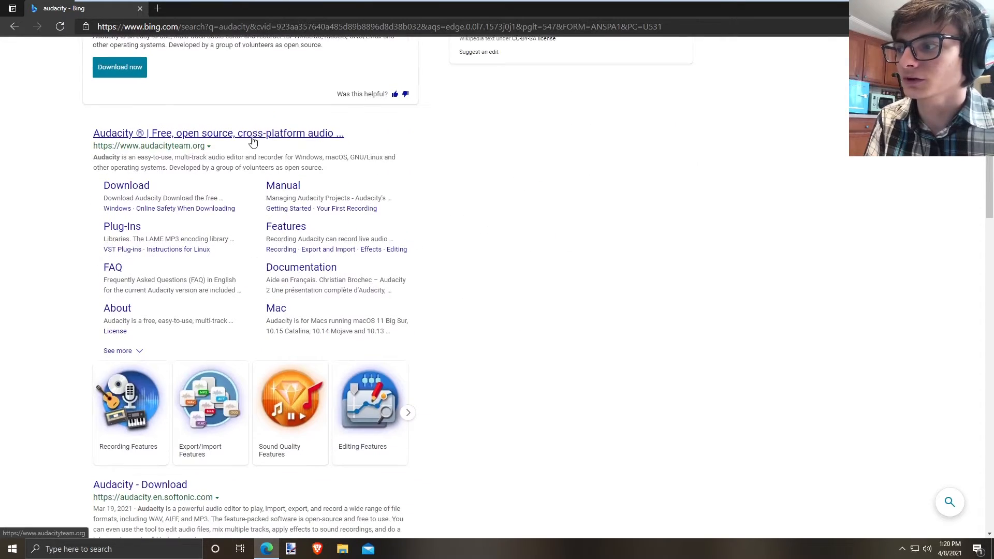
left_click(253, 142)
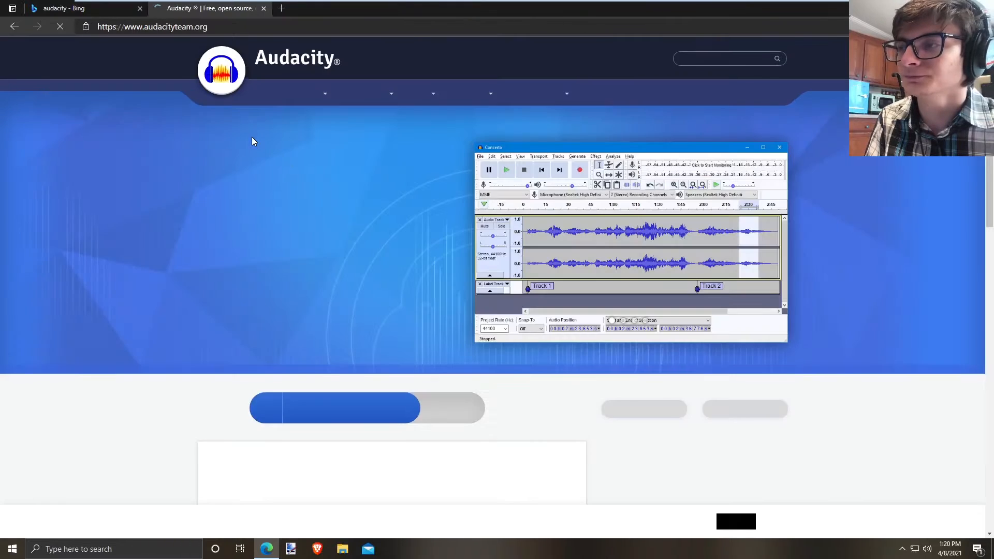
Download the Windows version of Audacity 3.0.0 from the official site
mouse_move(366, 92)
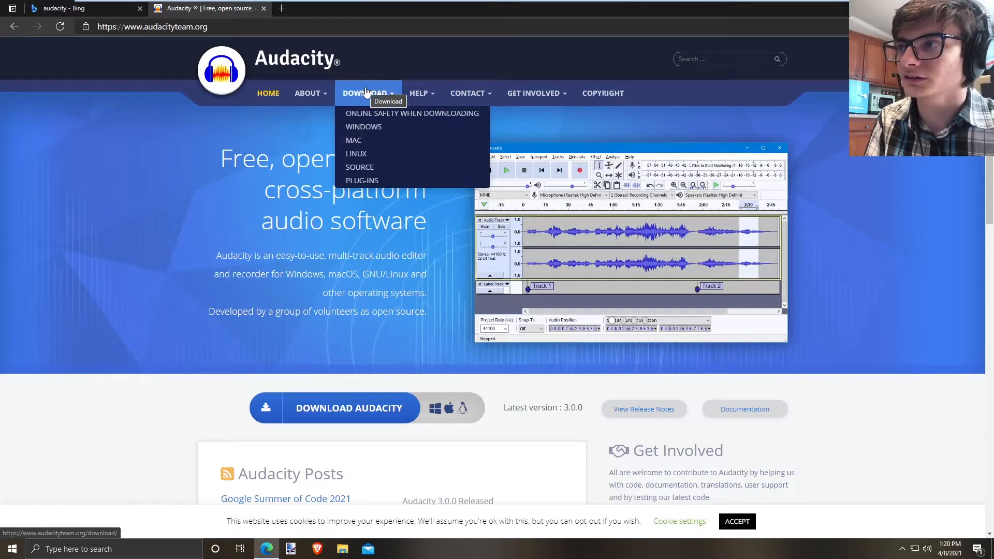
left_click(379, 129)
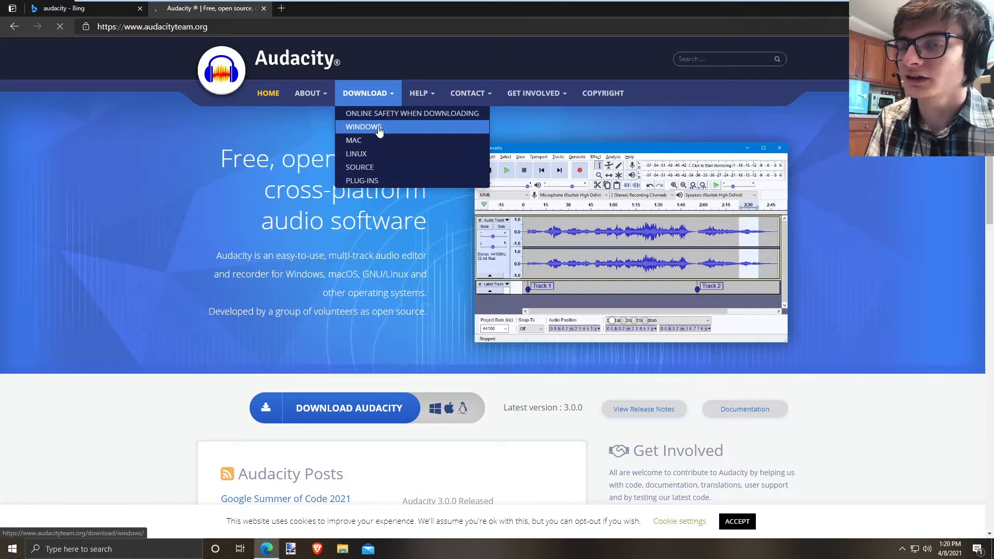
scroll(375, 243, "down", 4)
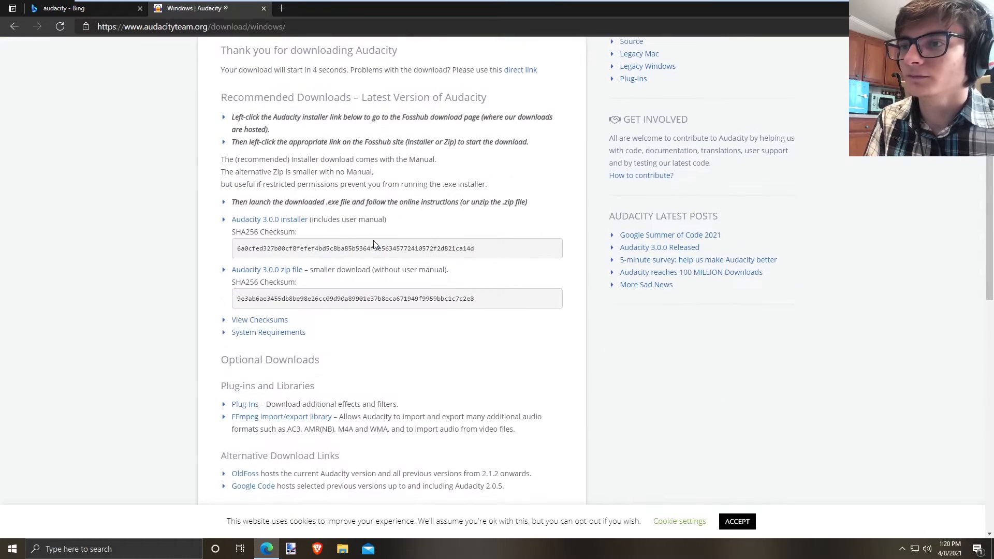
scroll(375, 244, "up", 5)
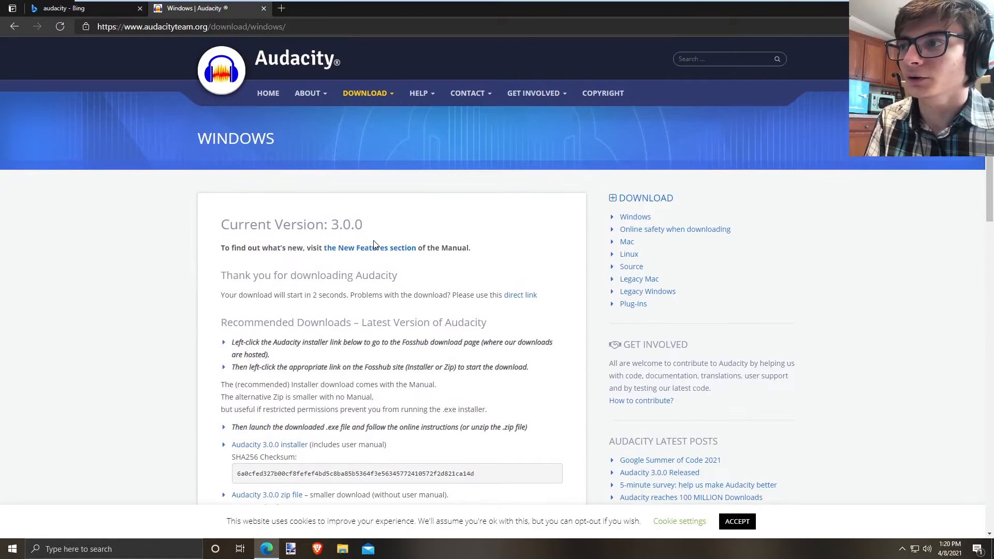
left_click_drag(313, 296, 342, 295)
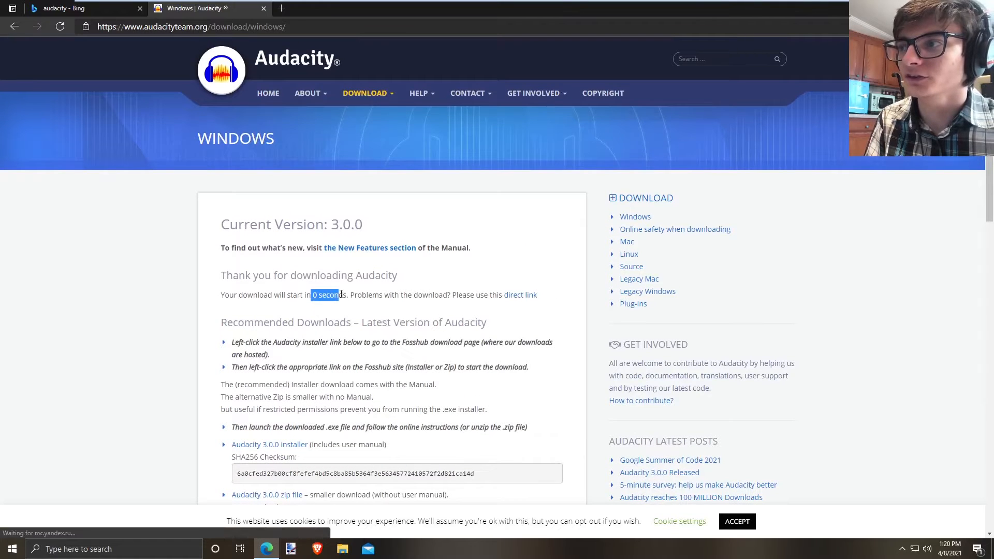
left_click(341, 294)
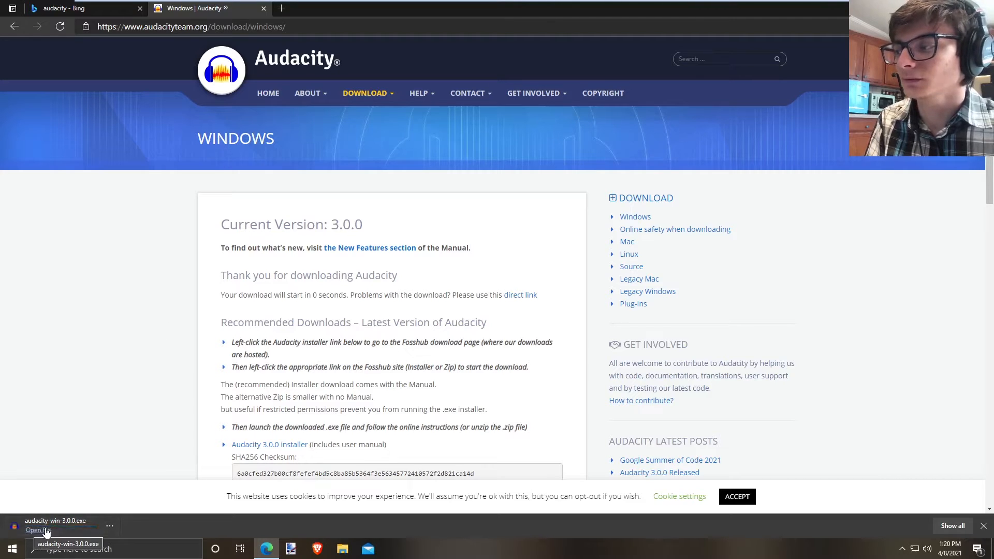
Run the downloaded audacity-win-3.0.0.exe installer, allow it to make changes, and accept English as the setup language
left_click(44, 534)
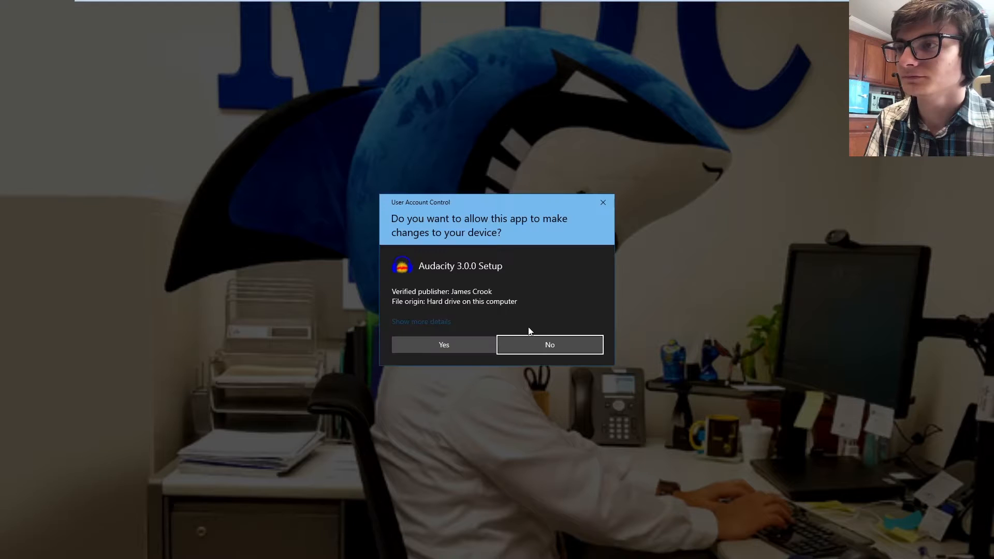
left_click(481, 341)
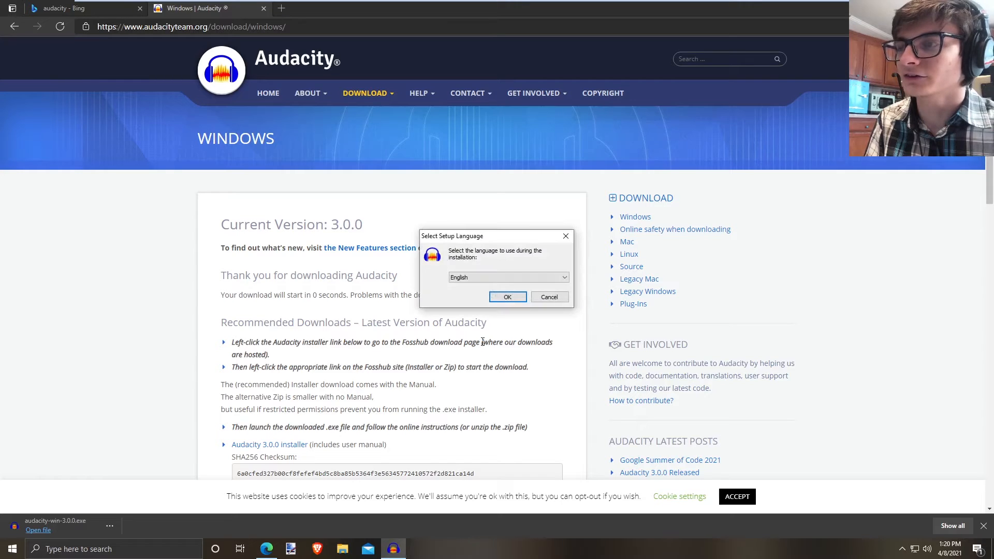
left_click(523, 298)
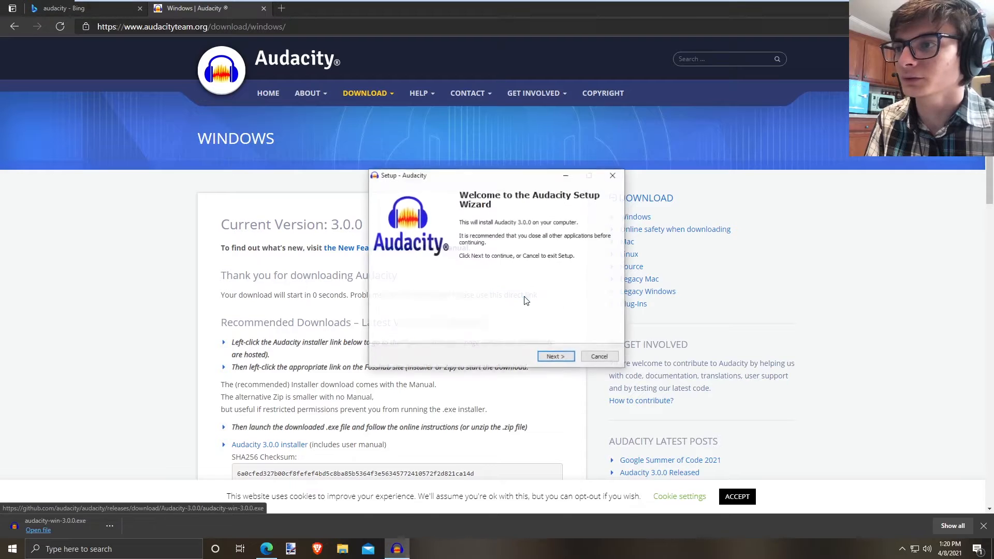
Install Audacity in C:\Program Files (x86)\Audacity with a desktop shortcut and without resetting preferences
left_click(557, 357)
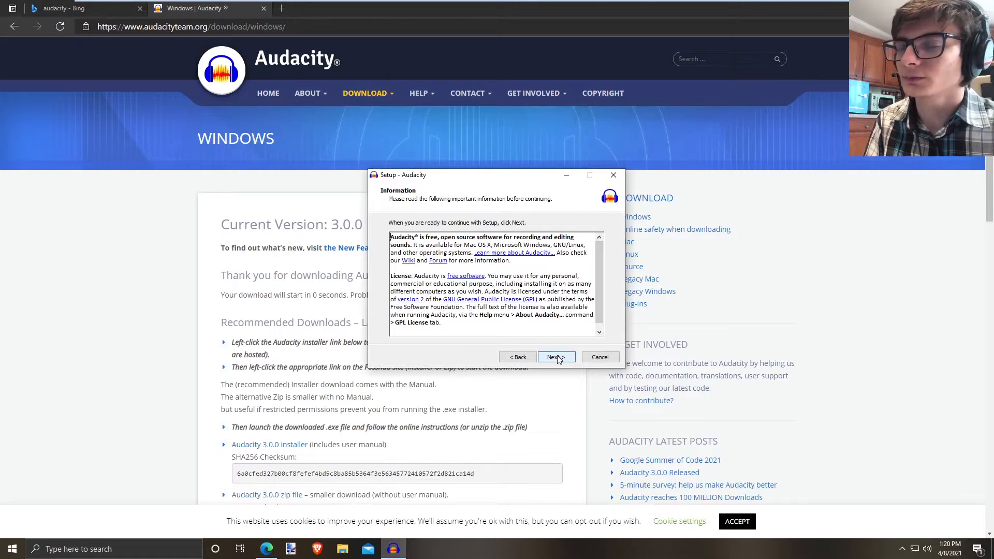
left_click(558, 358)
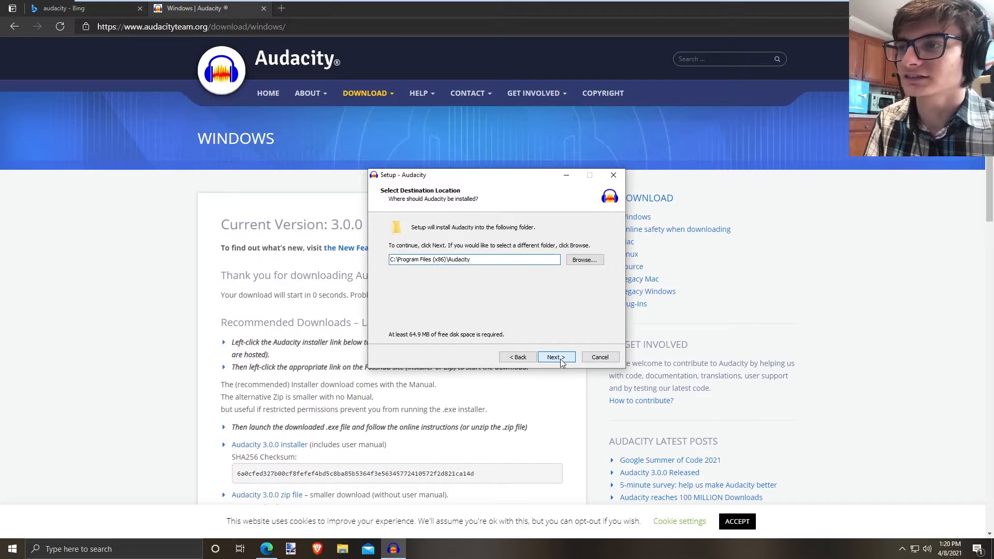
left_click(558, 359)
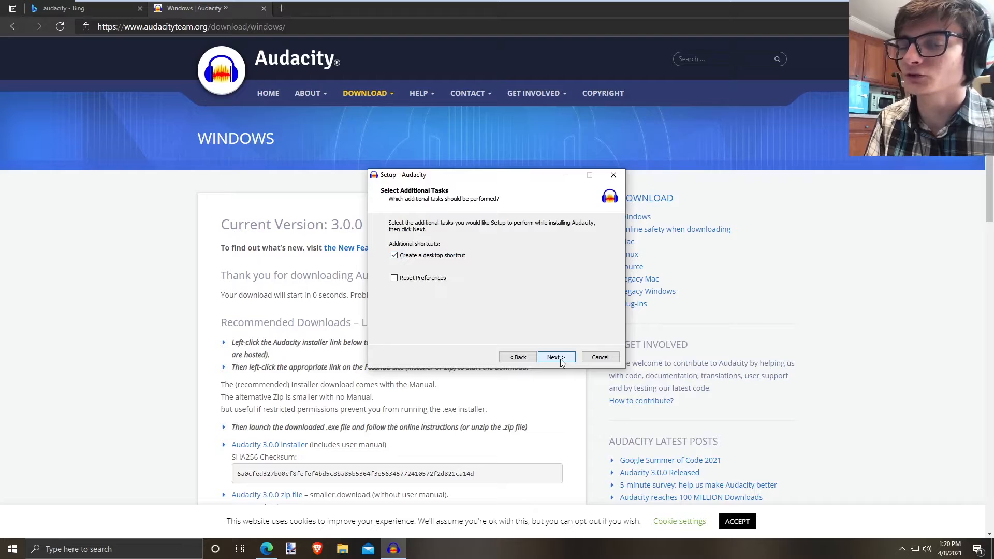
left_click(562, 361)
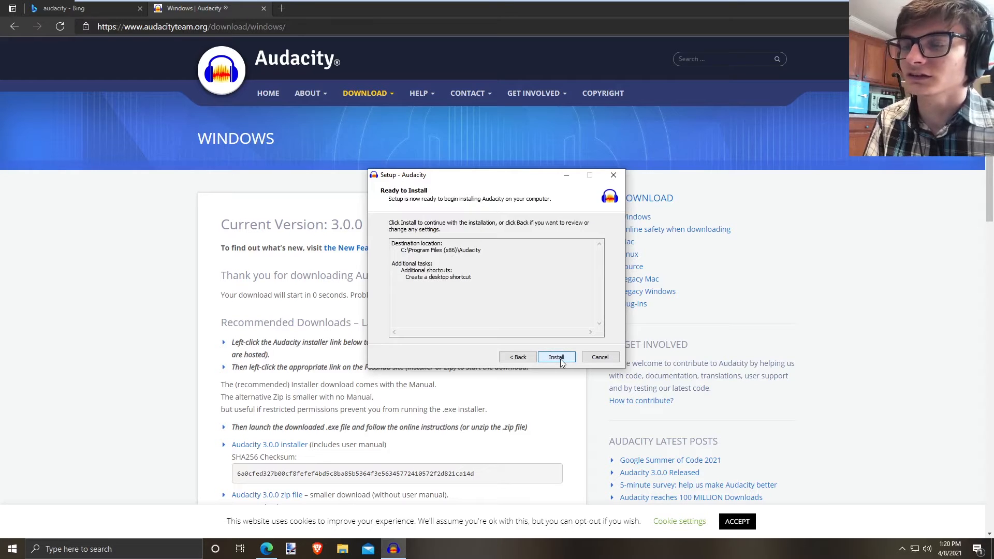
left_click(561, 360)
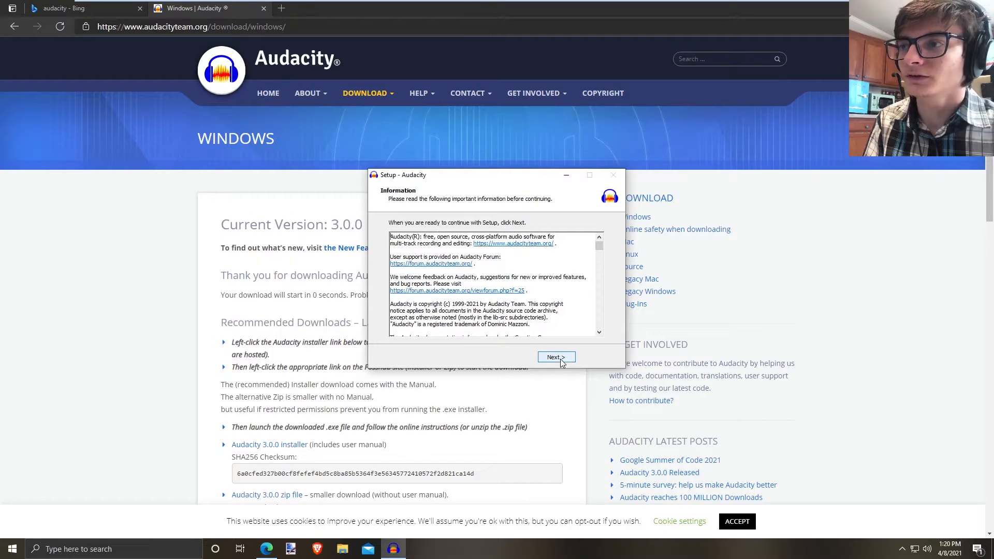
Finish the setup wizard so Audacity launches, dismiss its welcome message and maximize the Audacity window
left_click(555, 358)
left_click(554, 357)
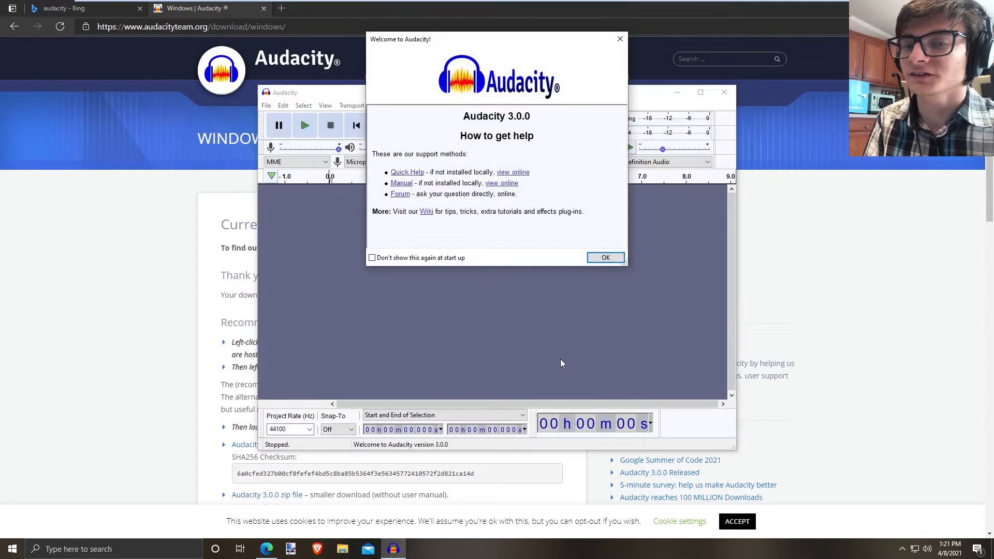
left_click(606, 258)
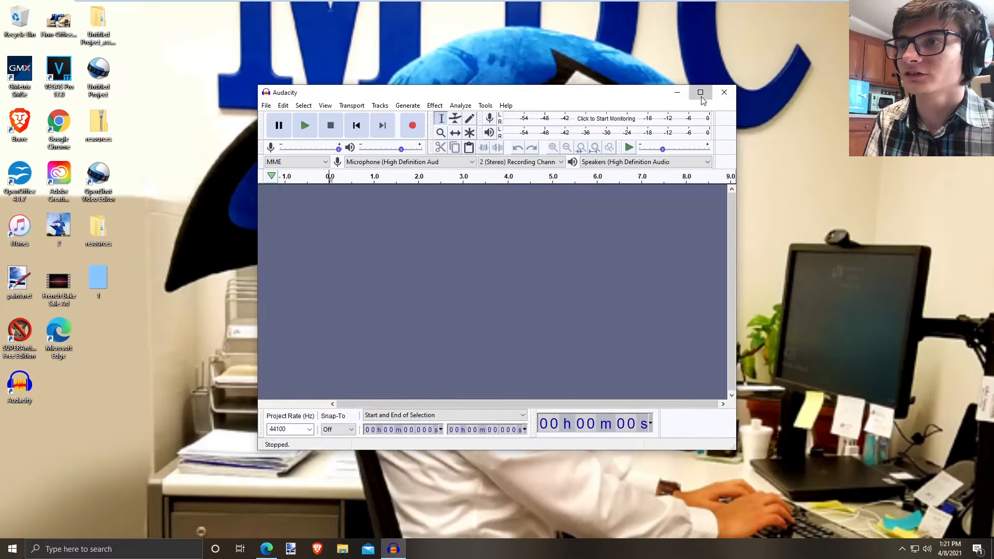
left_click(700, 93)
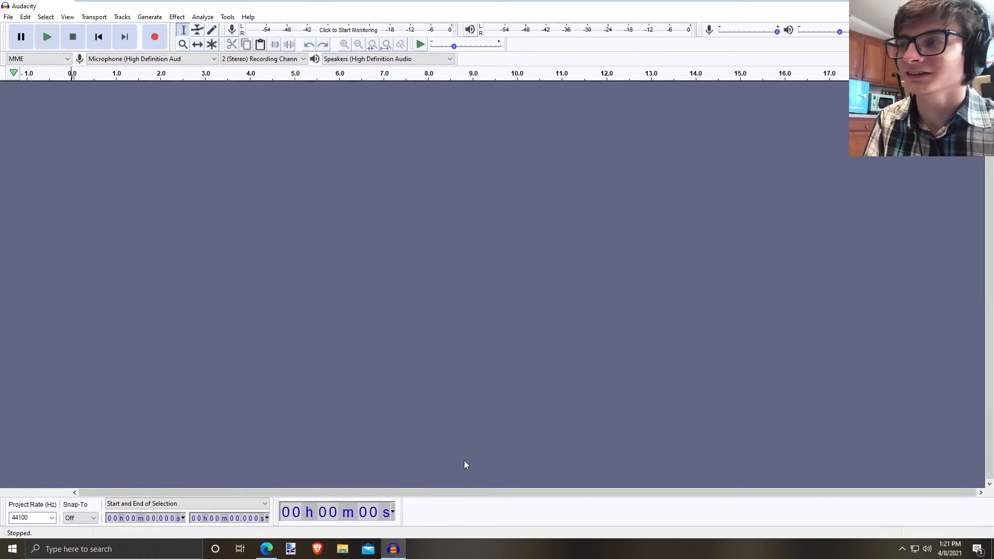
Keep Microphone (High Definition Aud) as the recording device and record a voice clip about 9 seconds long
left_click(181, 60)
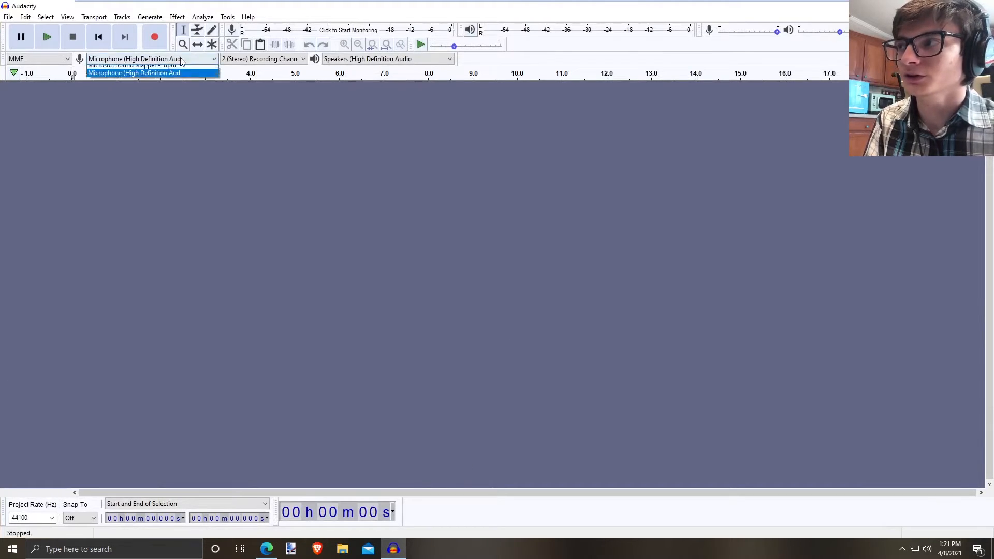
left_click(182, 61)
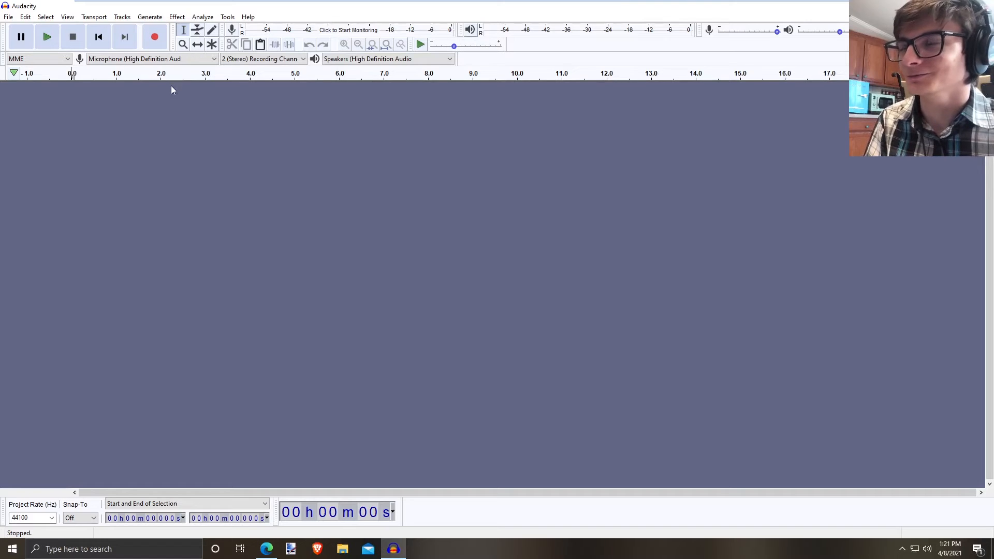
left_click(155, 37)
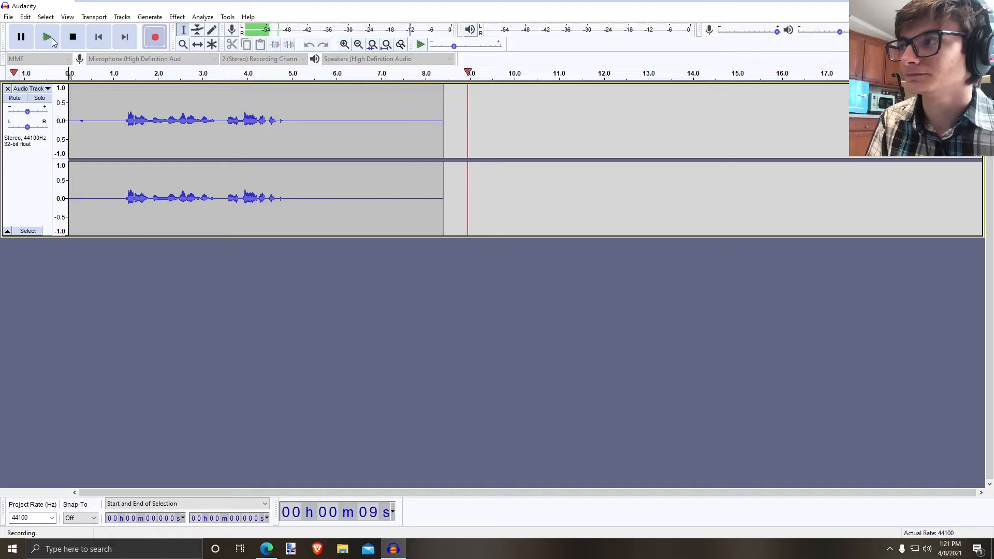
left_click(72, 37)
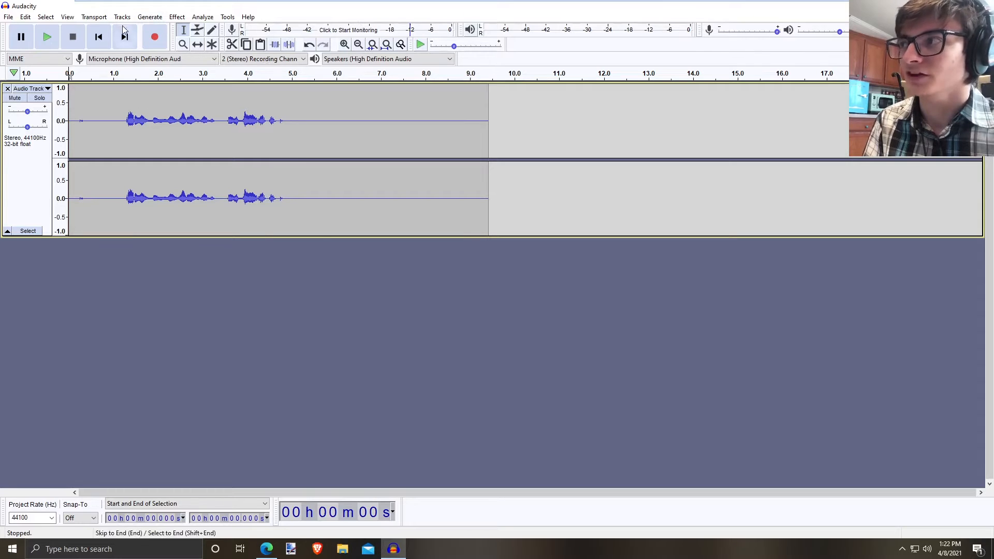
Try to apply the Normalize effect to the recording without any audio selected
left_click(94, 17)
mouse_move(177, 17)
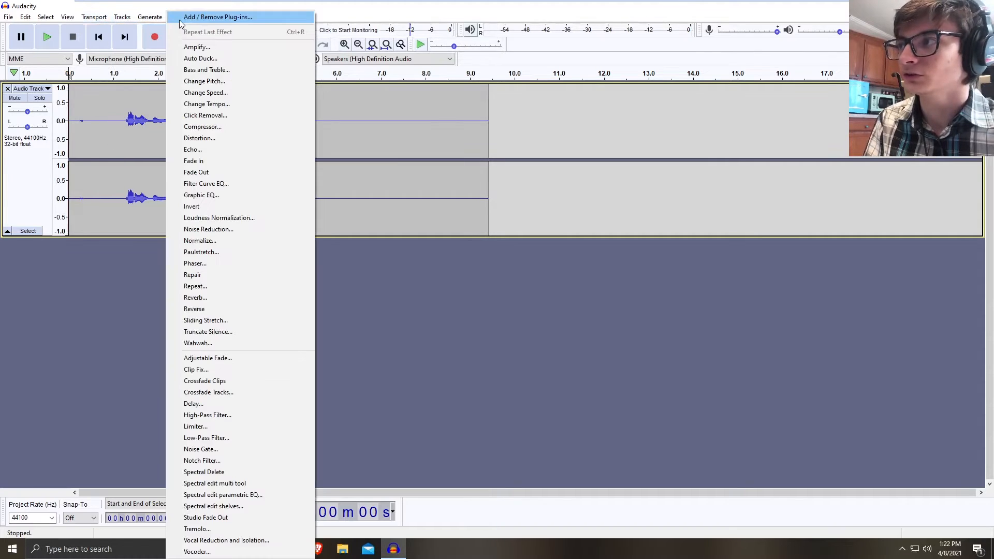
left_click(219, 241)
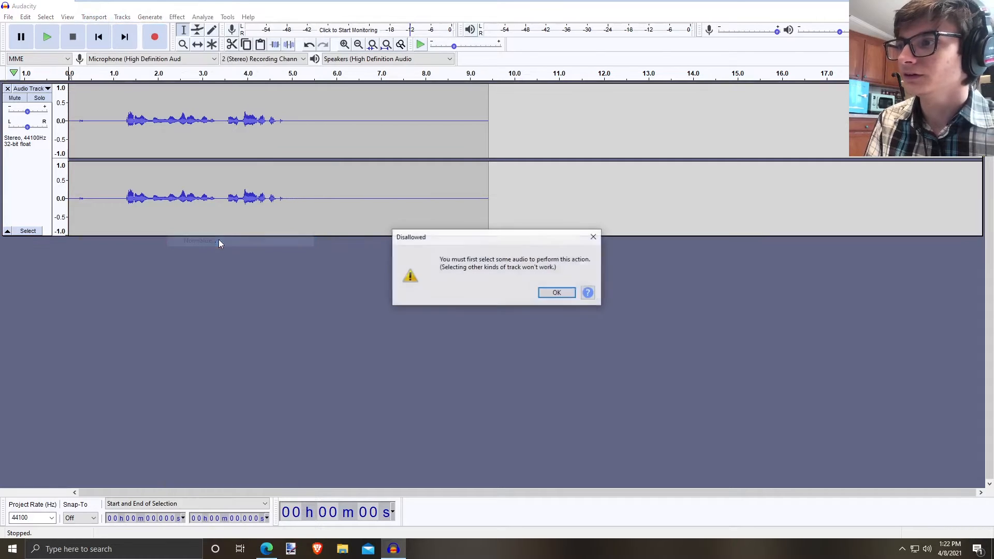
left_click(562, 291)
Select the whole recording and normalize its peak amplitude to -1.0 dB with DC offset removal enabled
left_click(406, 142)
key("ctrl+a")
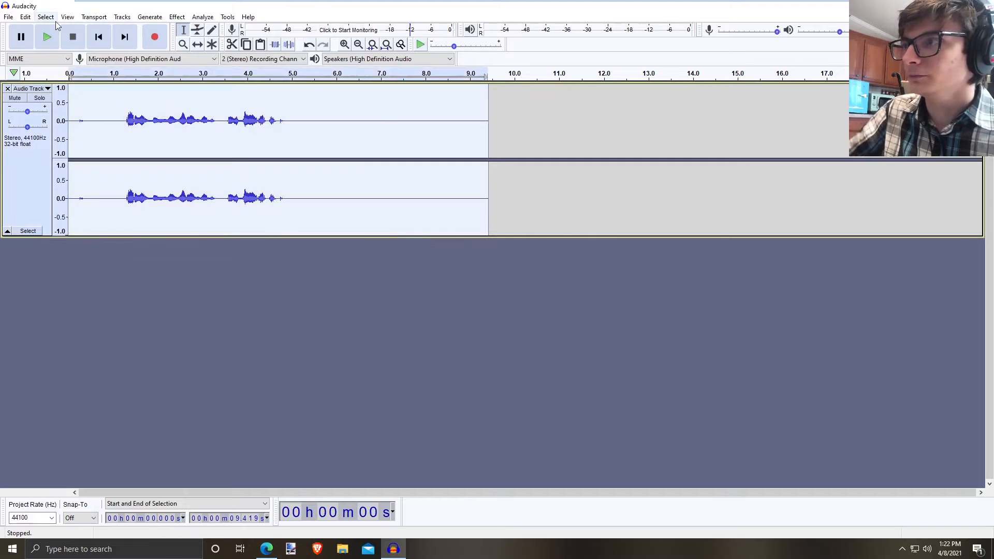
left_click(176, 16)
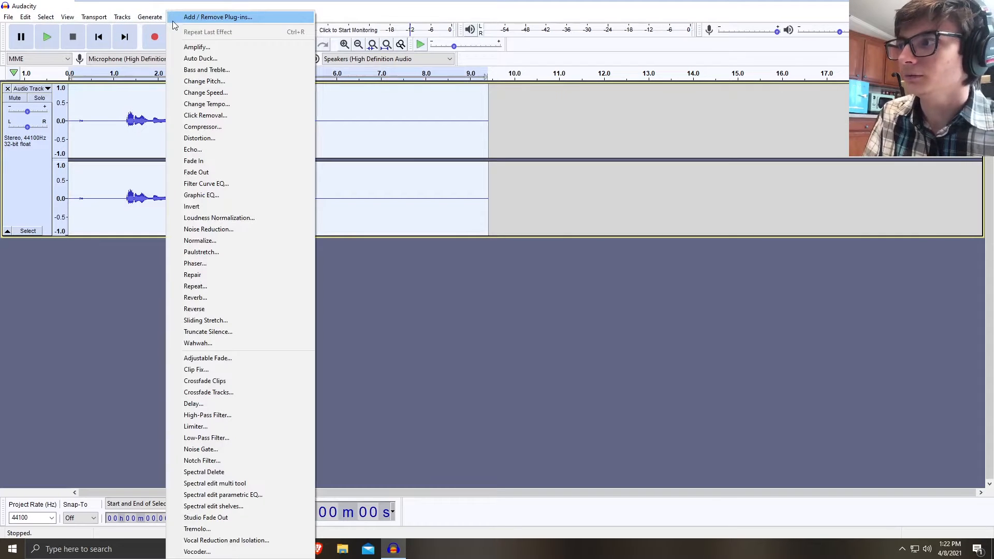
left_click(219, 241)
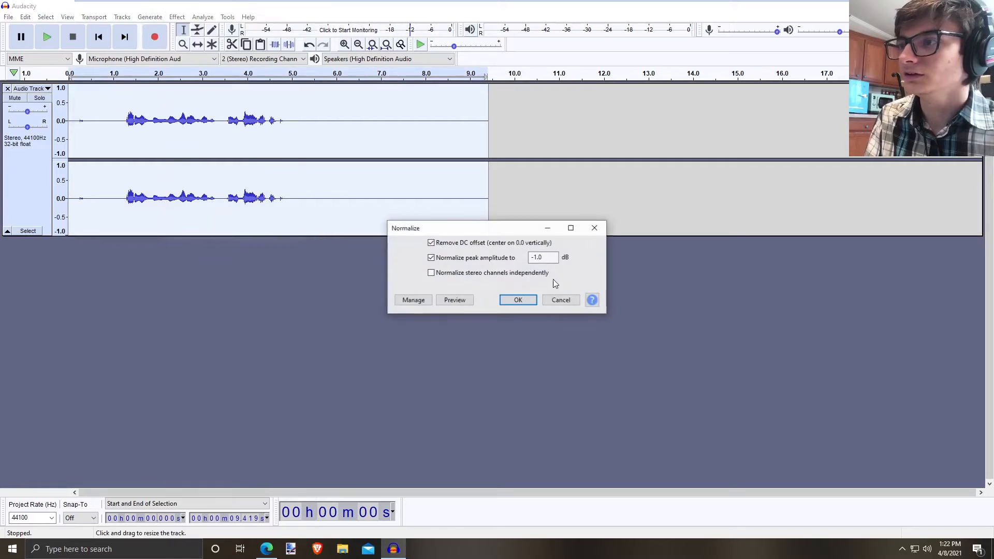
left_click(519, 300)
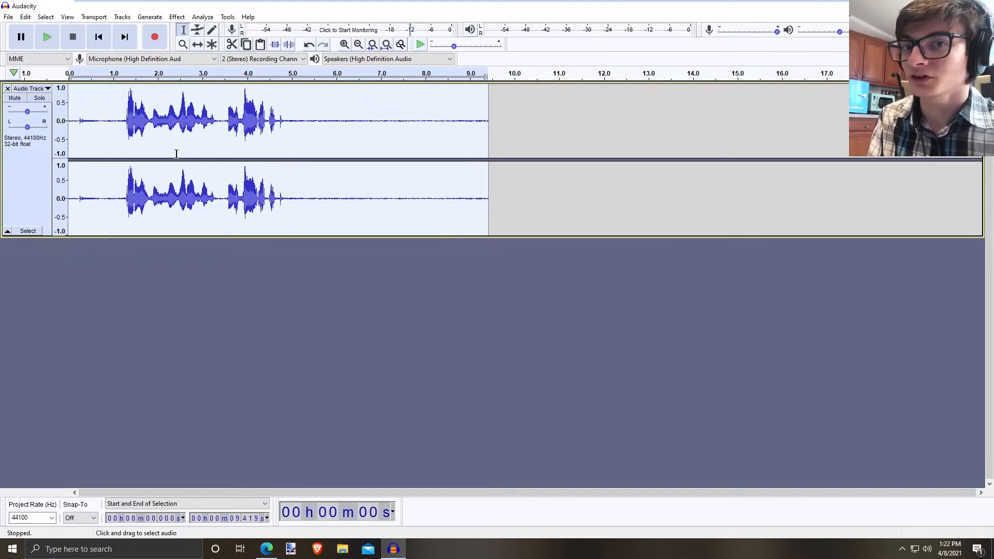
Play back the normalized recording from about 0.9 seconds, just before the speech begins
left_click(397, 134)
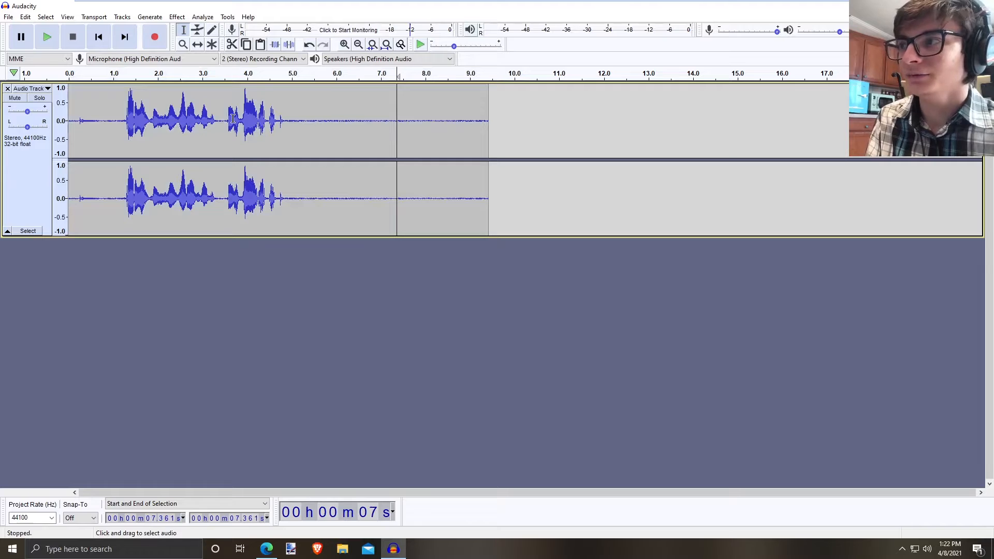
left_click(109, 123)
key("space")
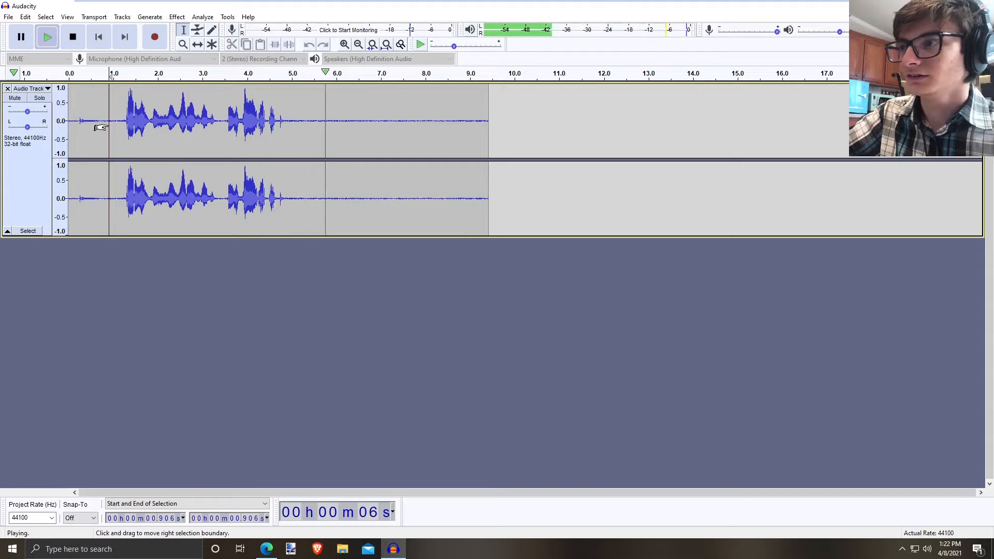
Stop playback and export the recording to the Desktop as an MP3 named "av101 is very epic", leaving the metadata tags blank
key("space")
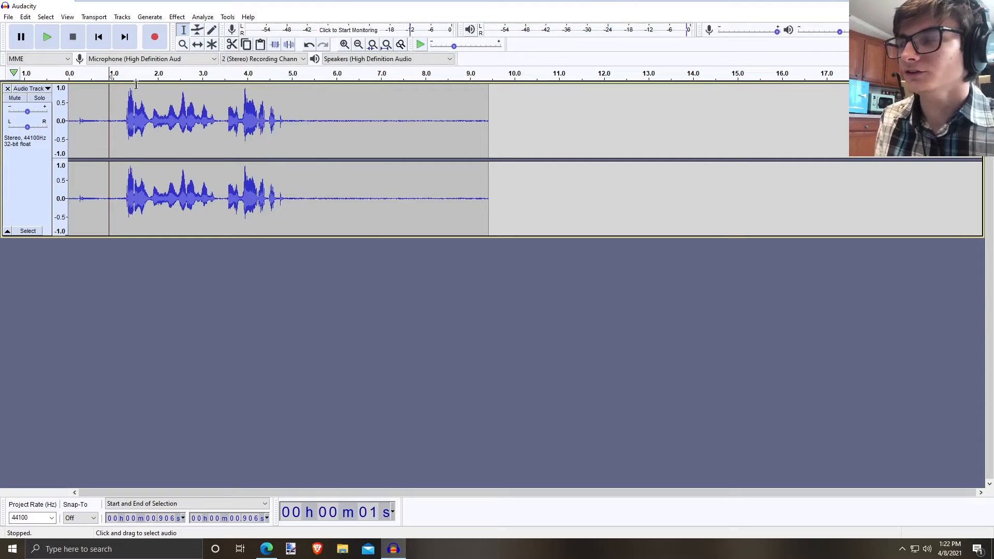
left_click(12, 19)
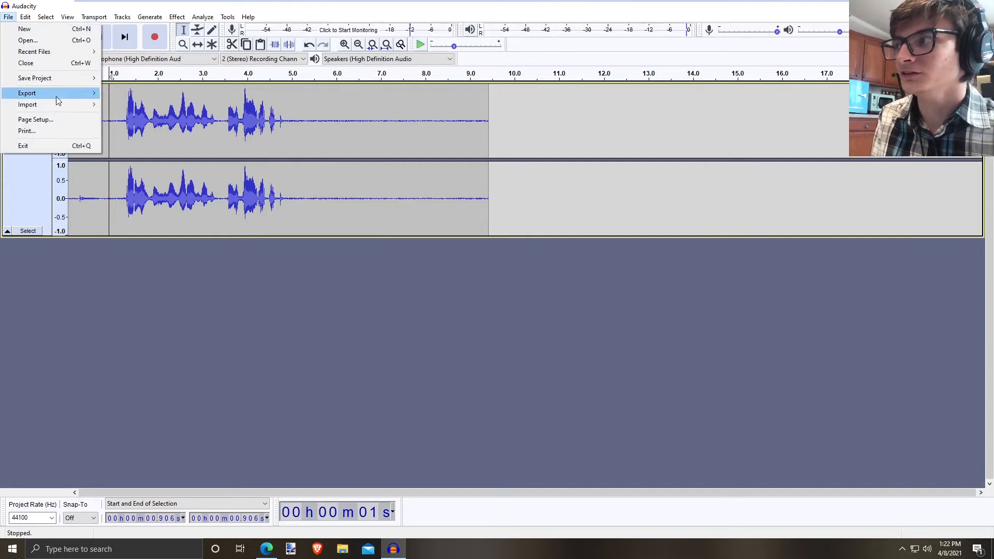
mouse_move(56, 95)
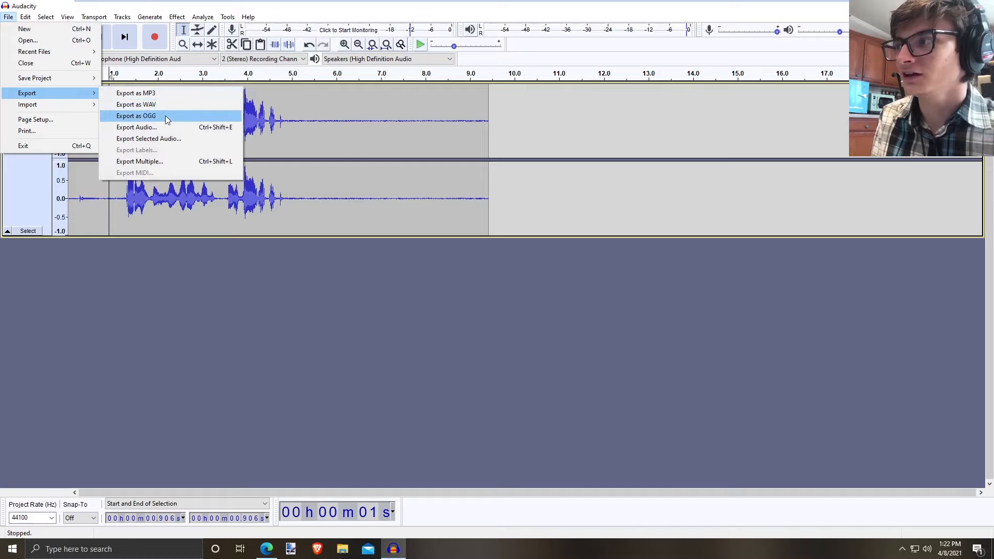
left_click(172, 94)
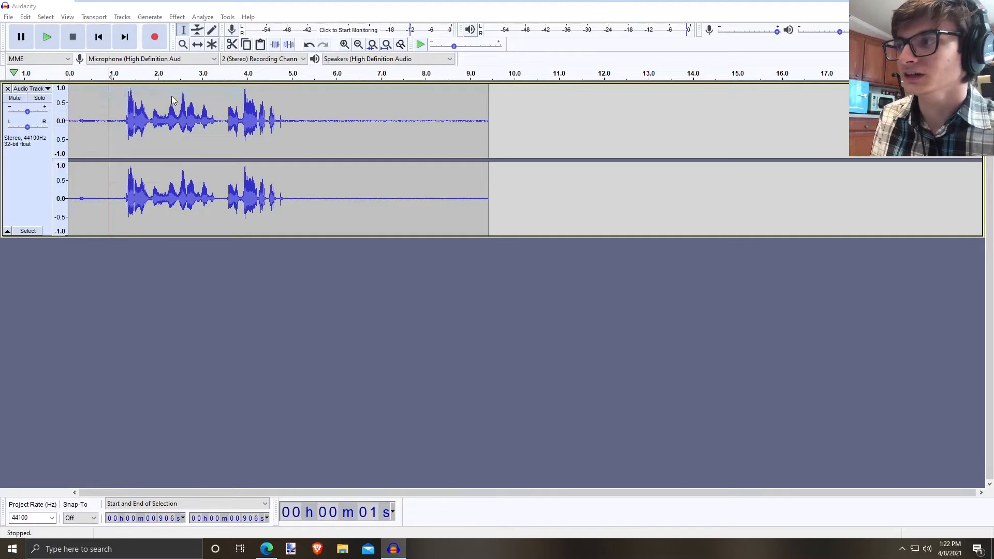
left_click(30, 105)
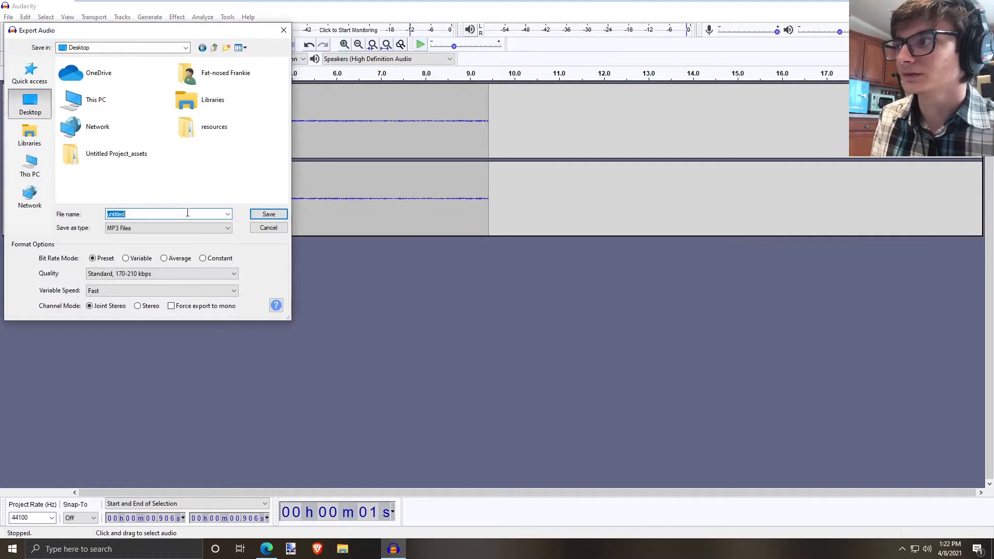
type("av10")
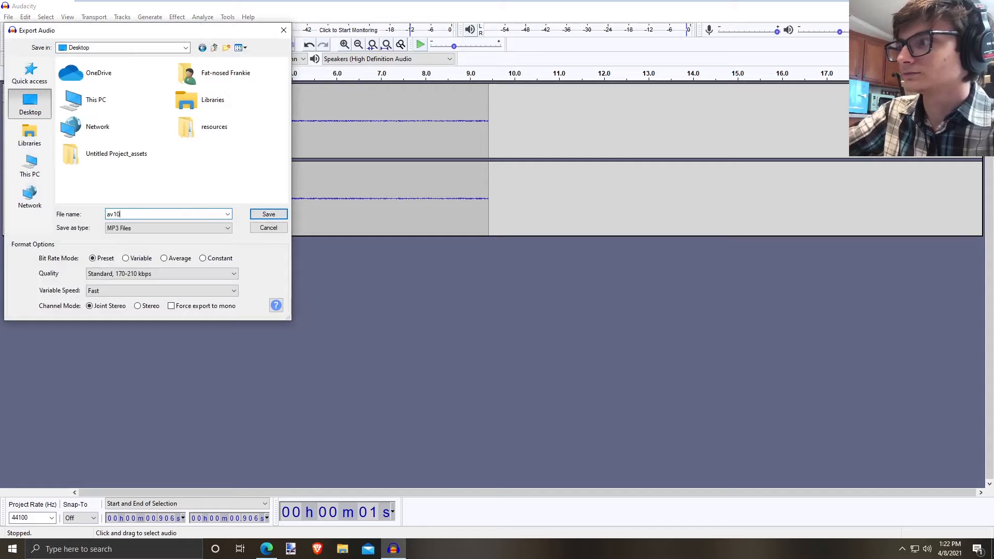
type("1 is very cool")
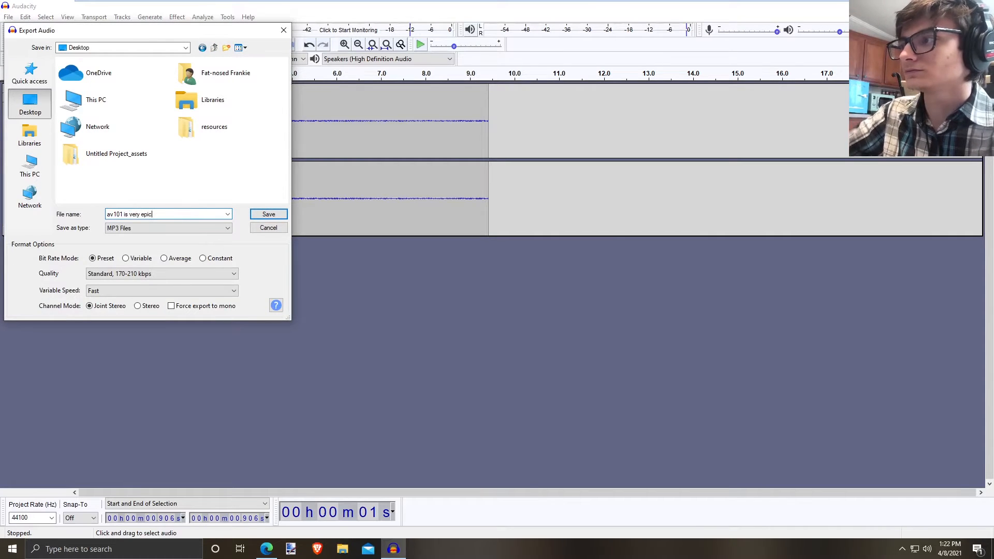
key("Return")
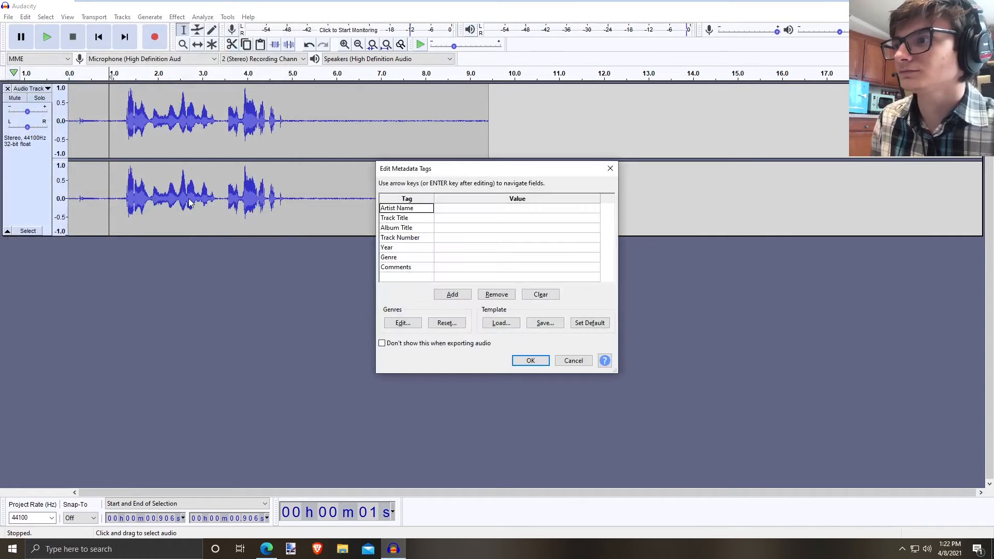
left_click(519, 362)
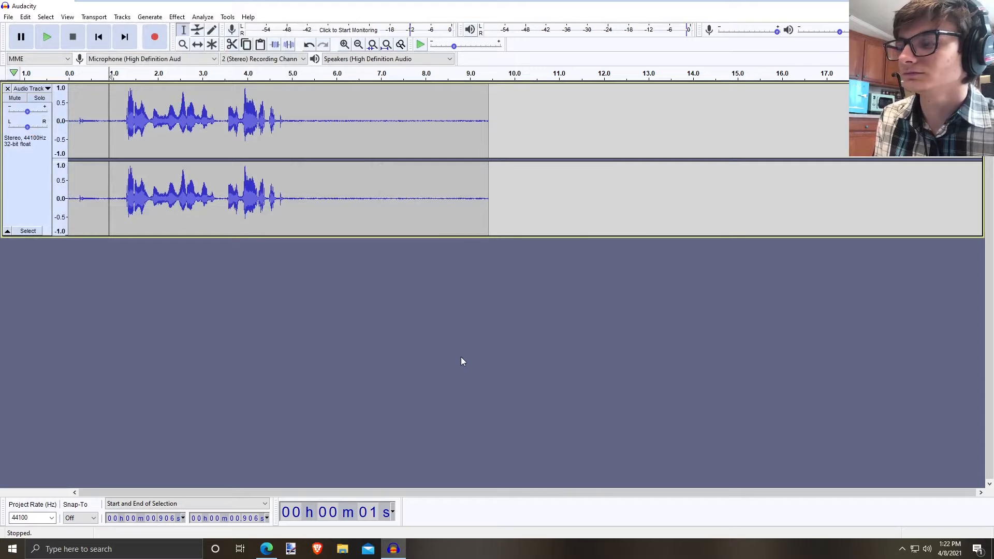
Show the Windows desktop and move the exported "av101 is very epic" file to an empty spot away from the other icons
left_click(933, 6)
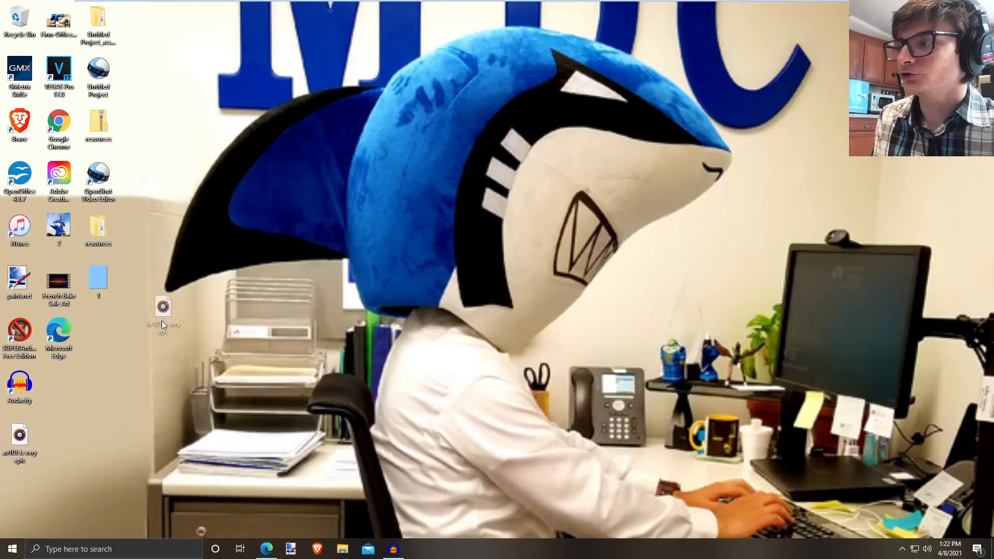
left_click_drag(162, 321, 162, 322)
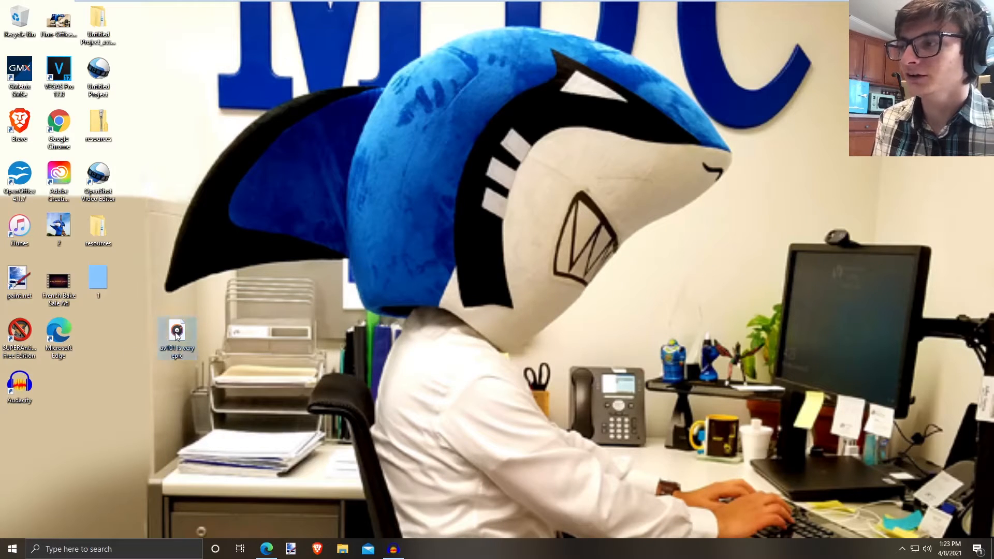
left_click_drag(176, 331, 260, 284)
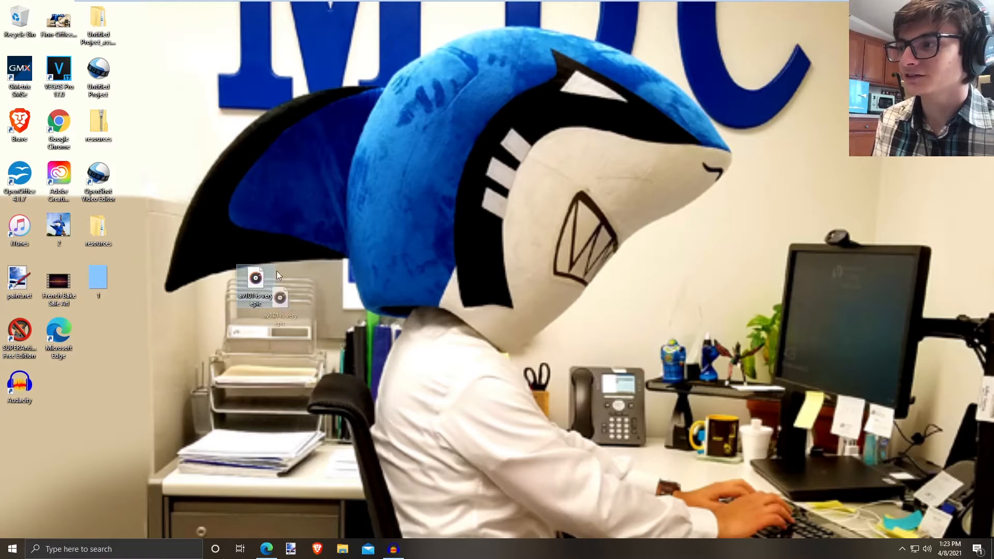
left_click(309, 284)
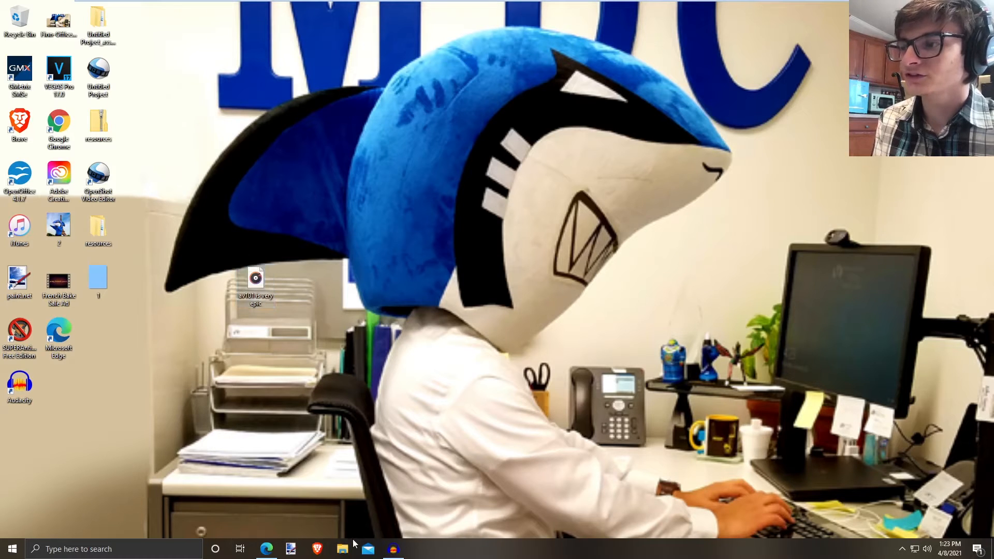
Switch back to Audacity and create a new empty project
left_click(394, 549)
left_click(15, 19)
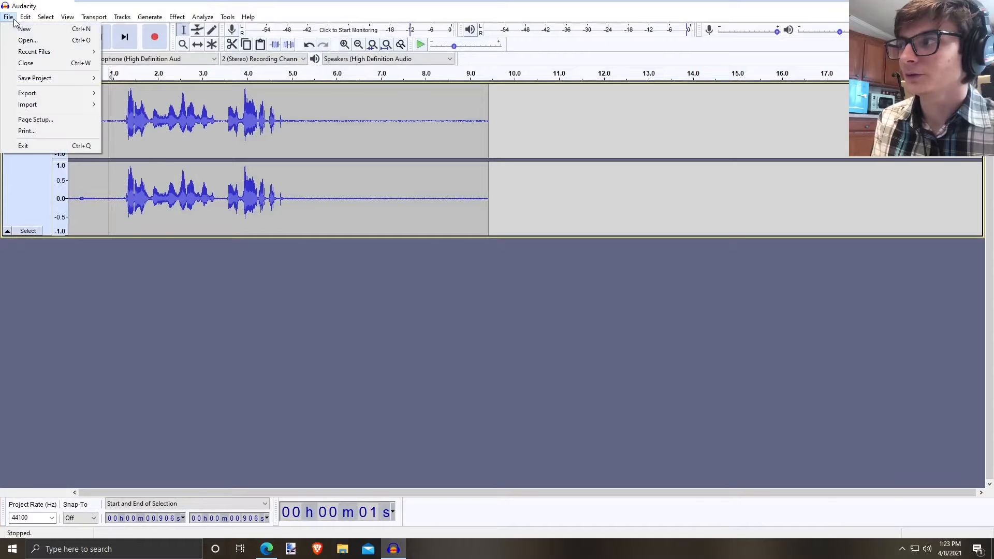
left_click(23, 29)
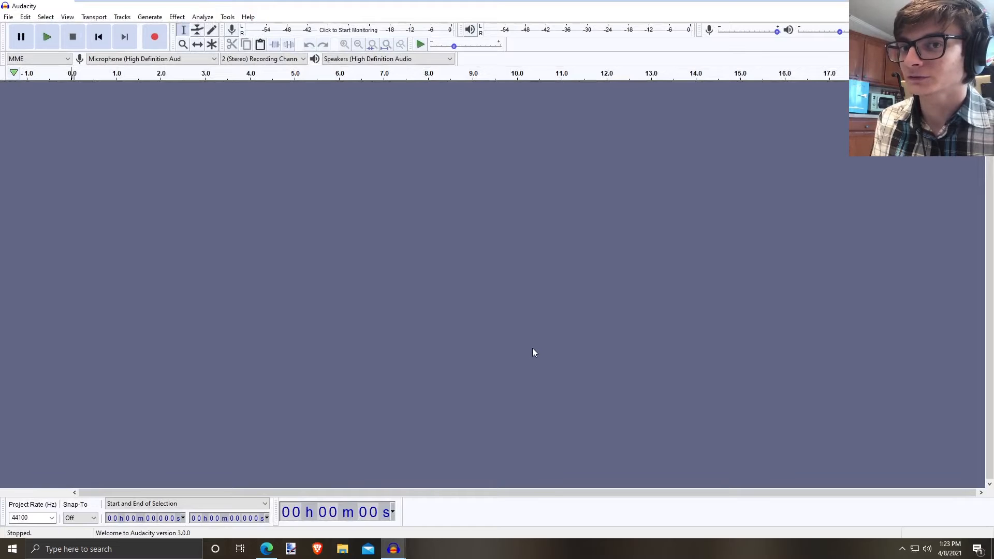
Open the "av101 is very epic" MP3 file from the Desktop in the new project
left_click(14, 20)
left_click(25, 40)
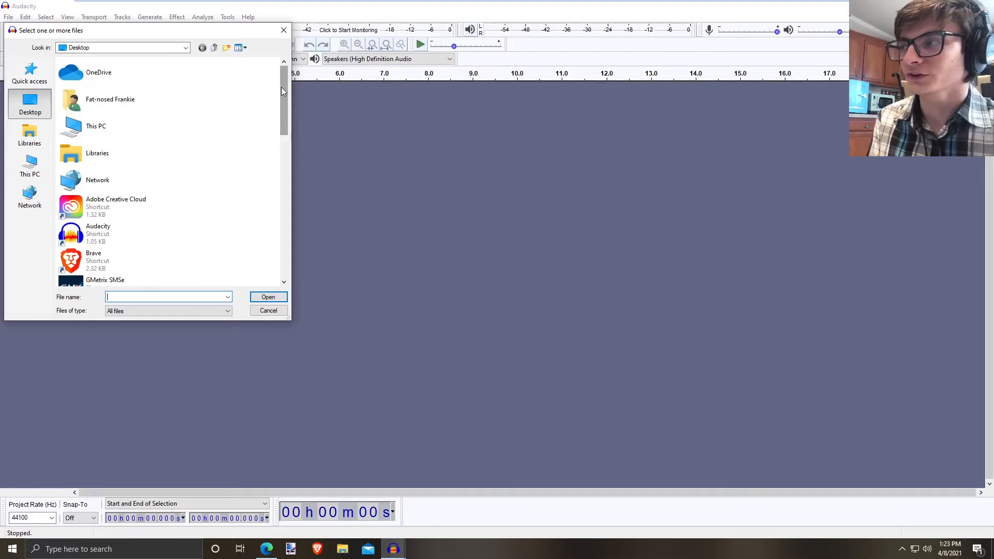
left_click(19, 133)
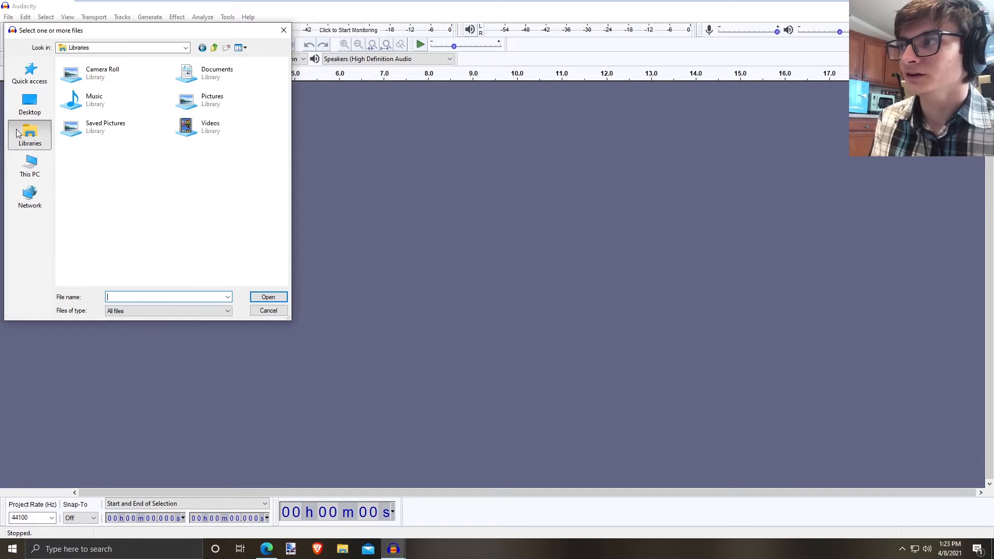
left_click(30, 166)
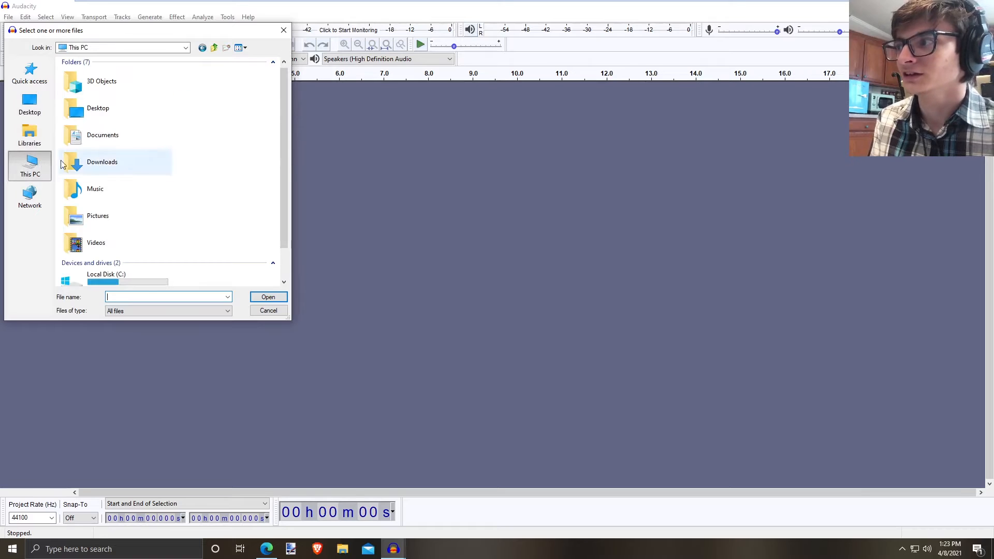
double_click(123, 167)
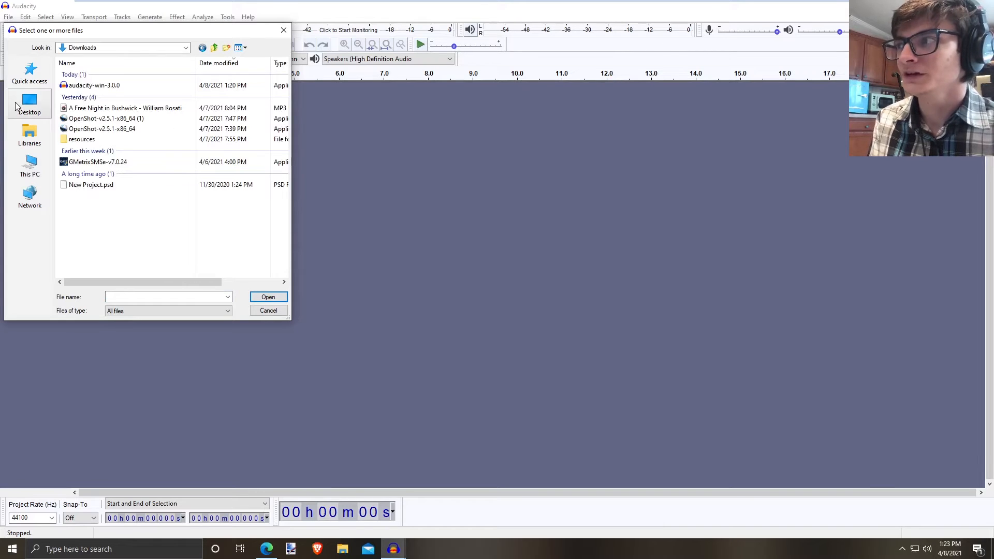
left_click(16, 106)
scroll(161, 166, "down", 5)
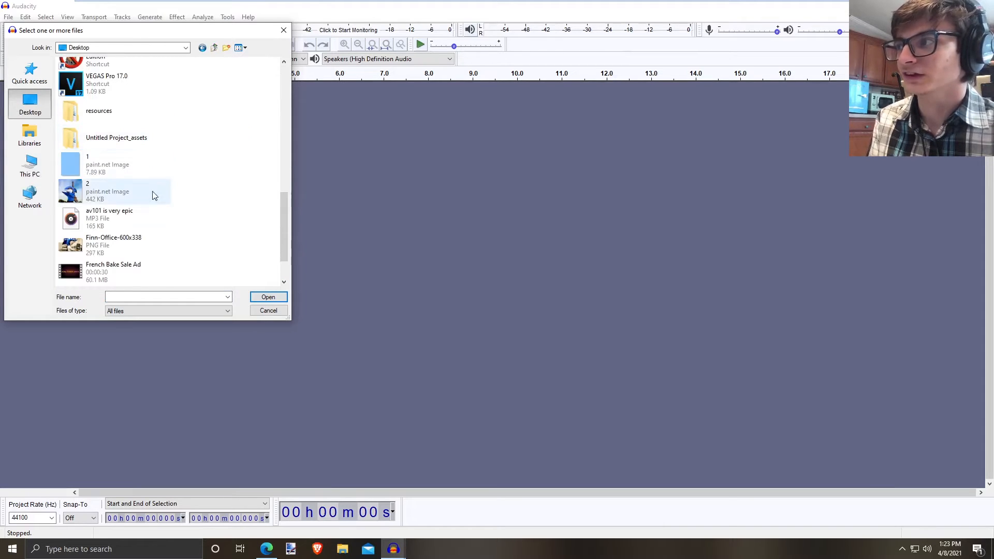
left_click(156, 216)
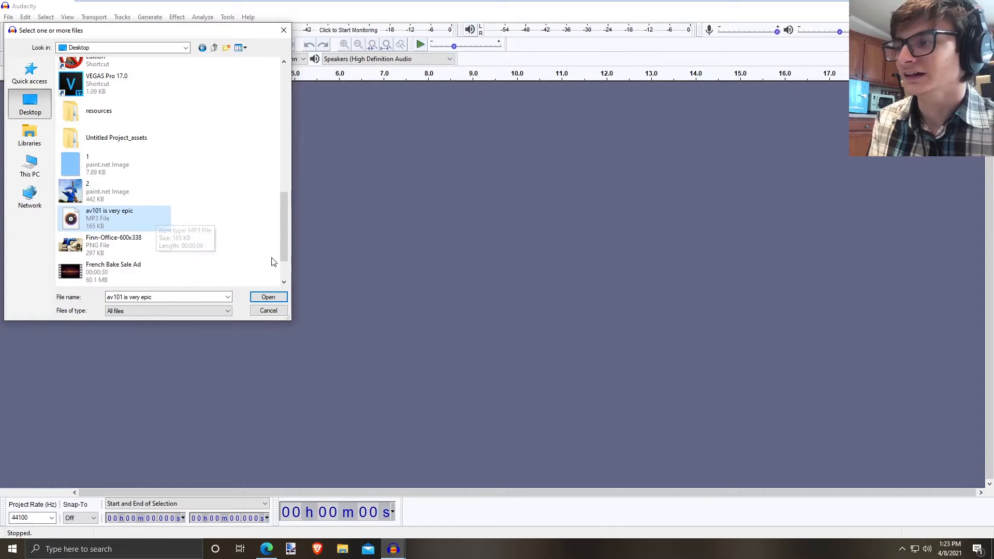
left_click(284, 297)
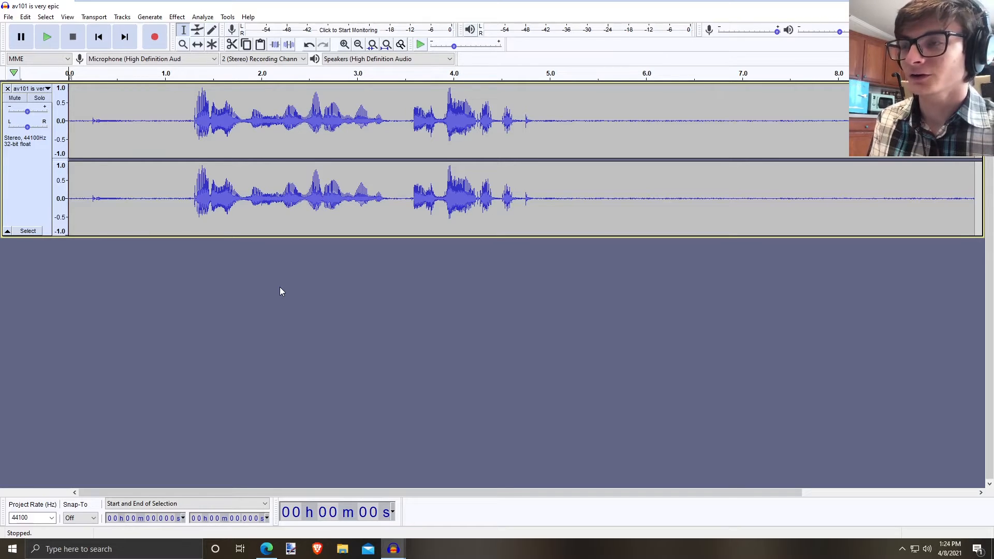
Examine the waveform around 6.1 seconds at different zoom levels, comparing the speech with the quiet stretch after it
left_click(659, 120)
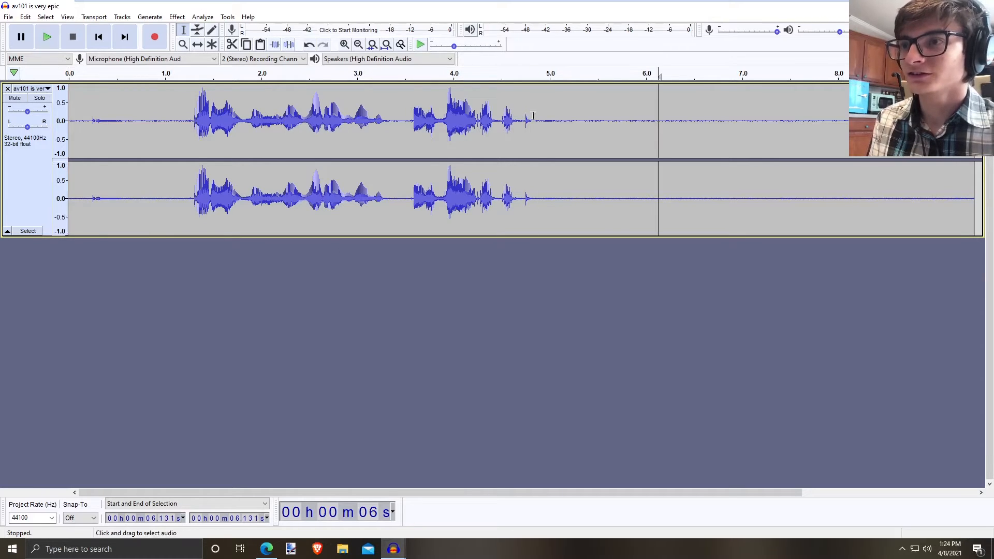
left_click(348, 44)
left_click(348, 44)
left_click(348, 43)
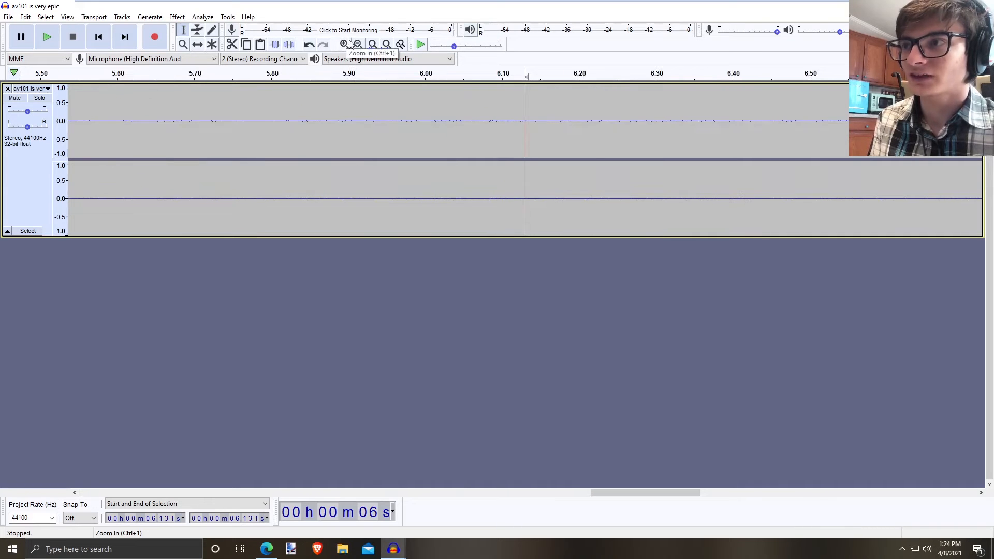
left_click(359, 45)
left_click(360, 45)
left_click(360, 45)
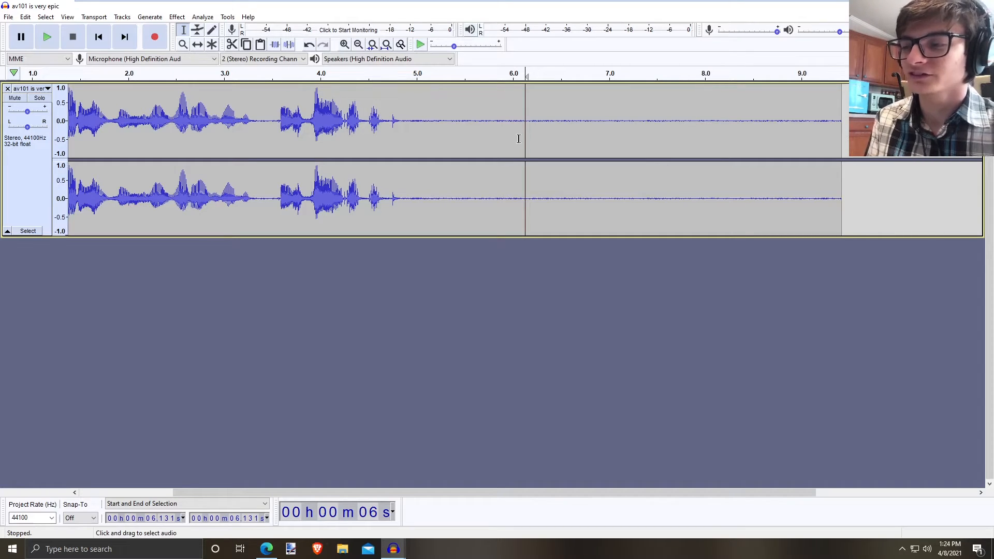
left_click_drag(455, 492, 320, 495)
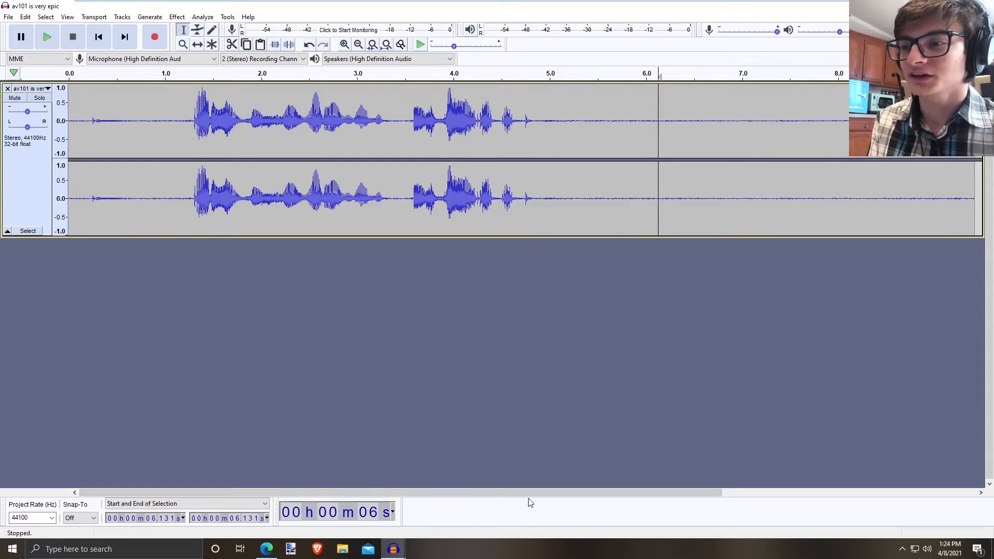
left_click_drag(528, 495, 634, 511)
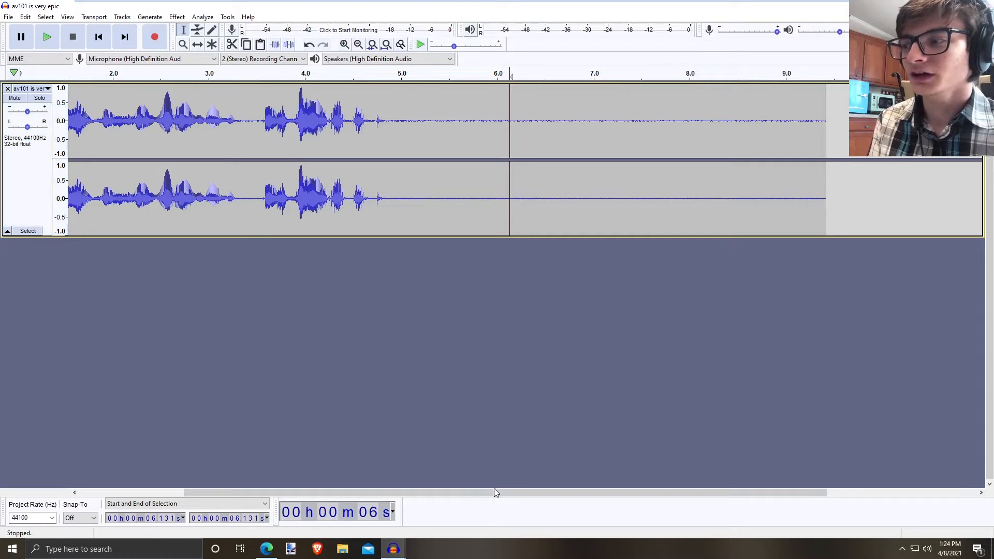
left_click_drag(494, 492, 456, 483)
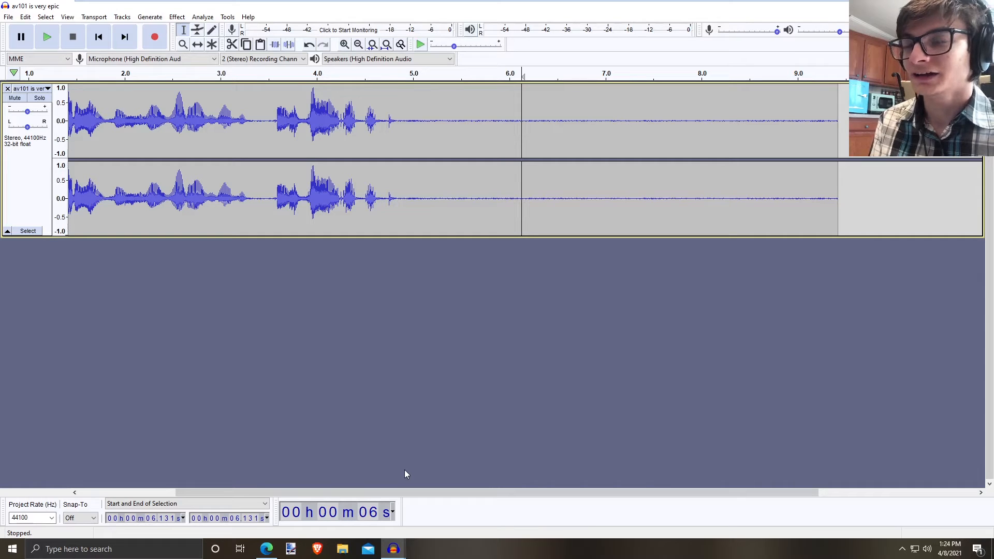
Select the background noise from about 5.5 seconds to the clip's end and capture it as the Noise Reduction profile
left_click_drag(462, 122, 837, 128)
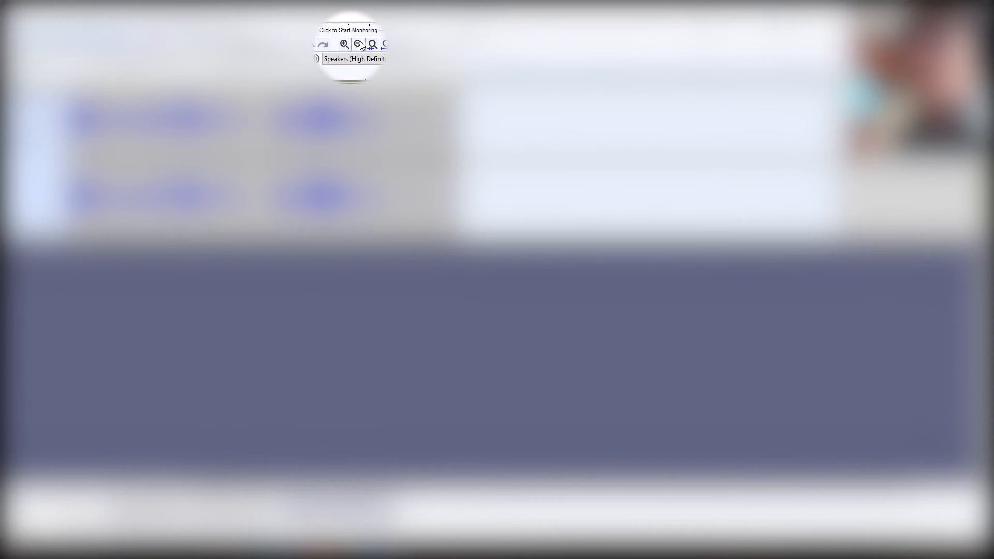
left_click(344, 45)
left_click(344, 45)
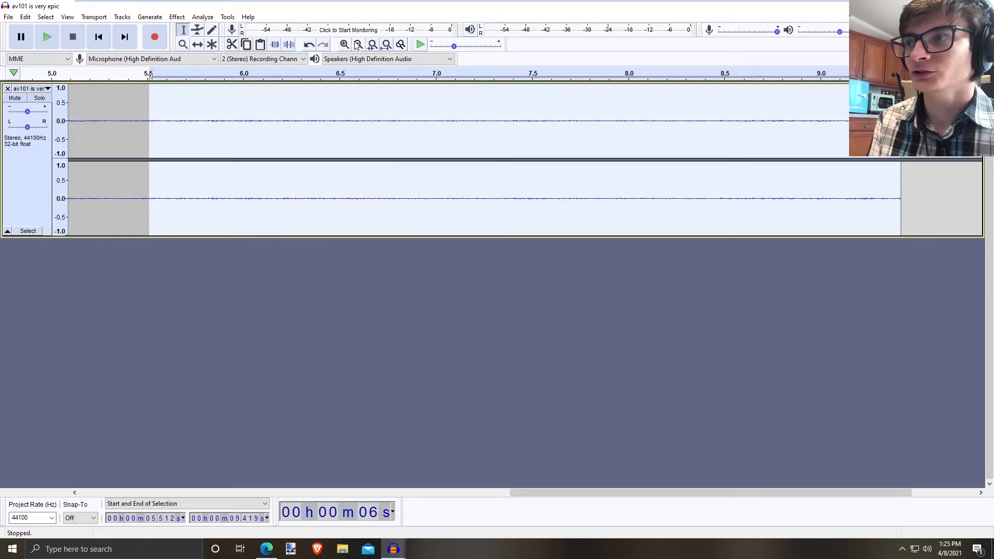
left_click(358, 45)
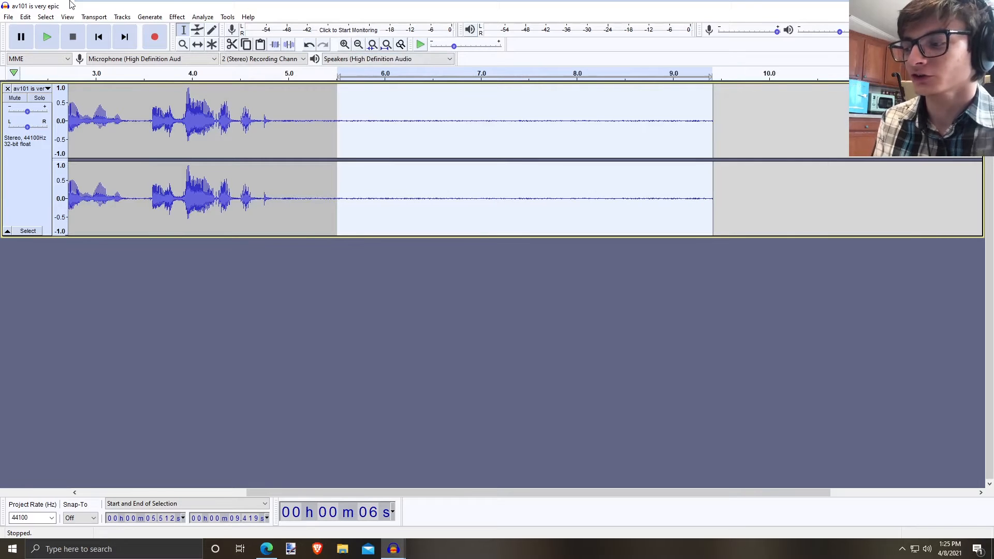
key("shift")
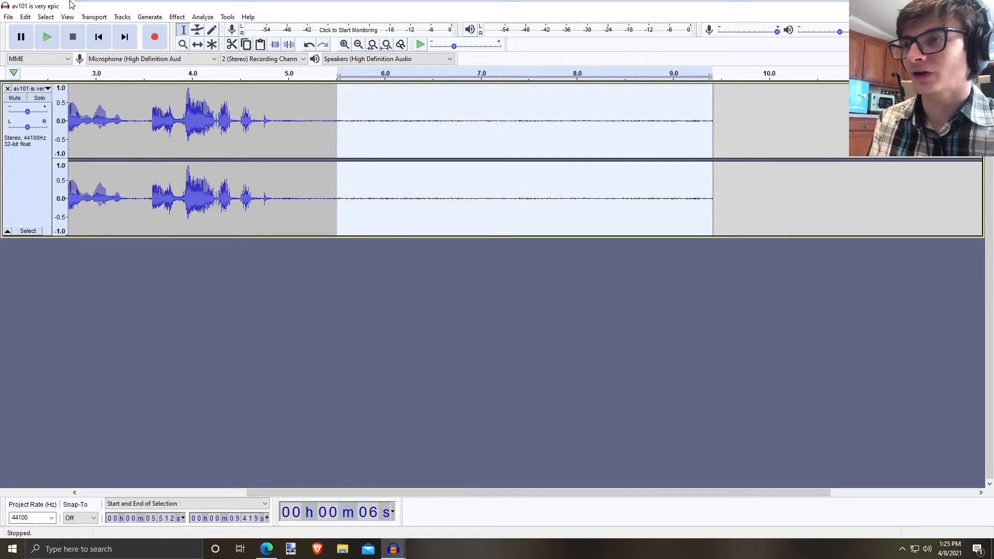
left_click(176, 17)
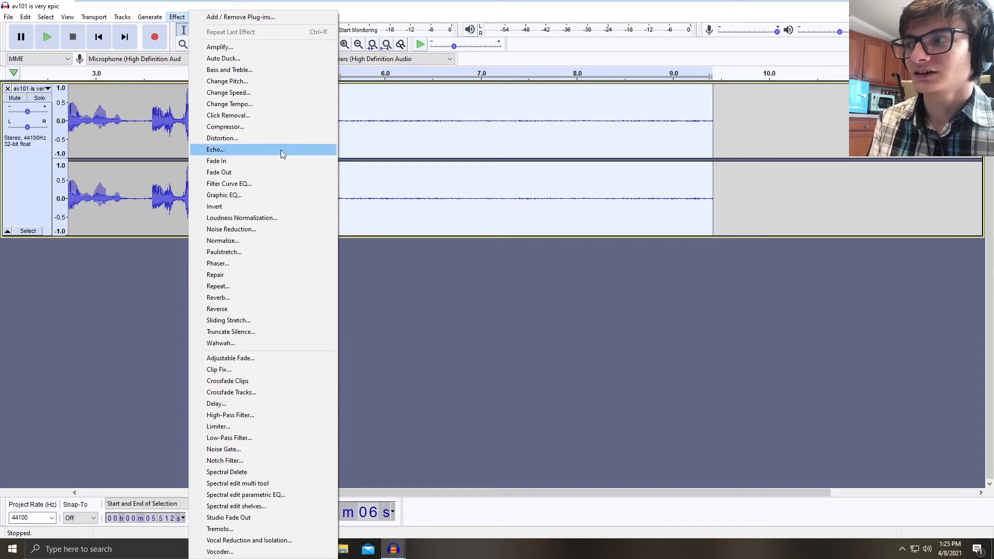
left_click(274, 229)
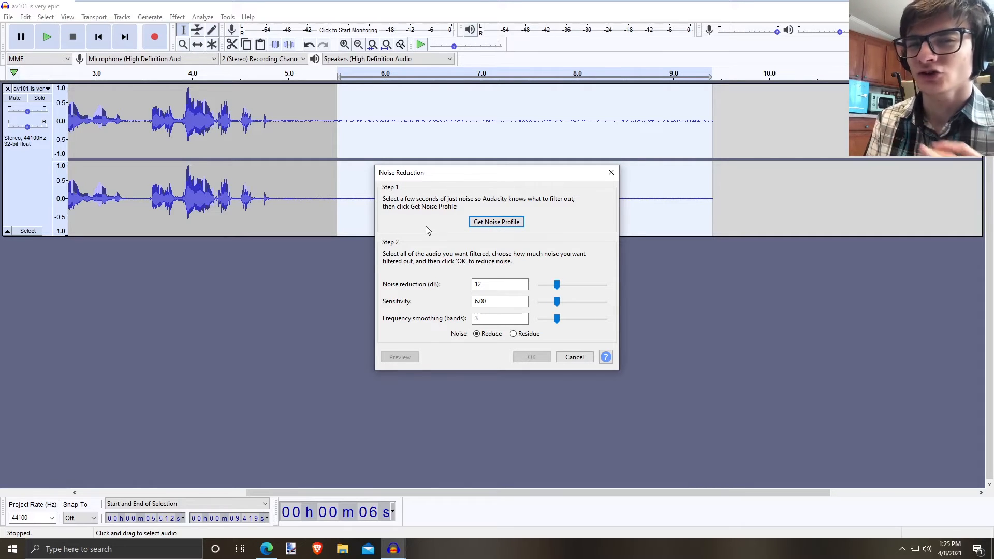
left_click(469, 224)
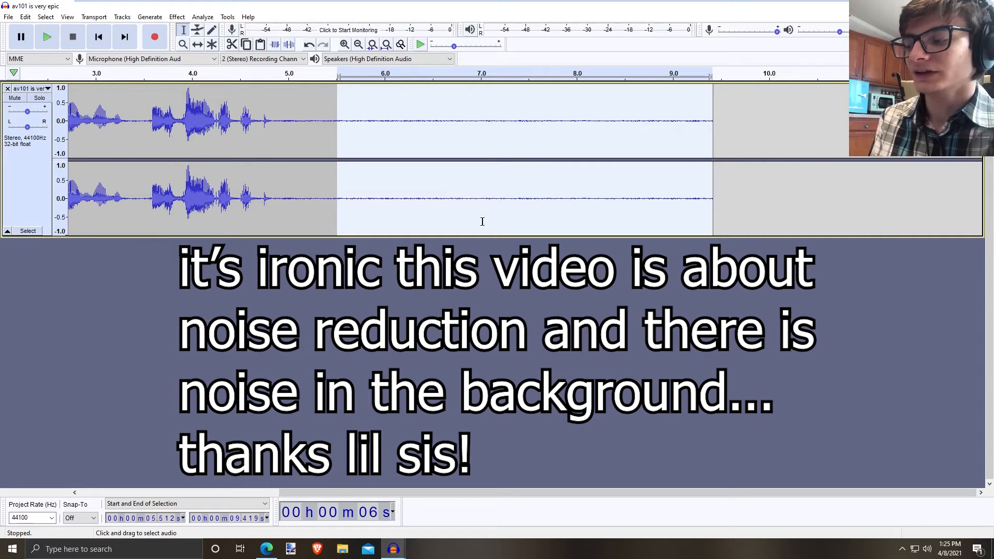
Extend the selection to the clip's start and apply Noise Reduction at 12 dB, sensitivity 6.00 and 3 frequency smoothing bands
key("ctrl+3")
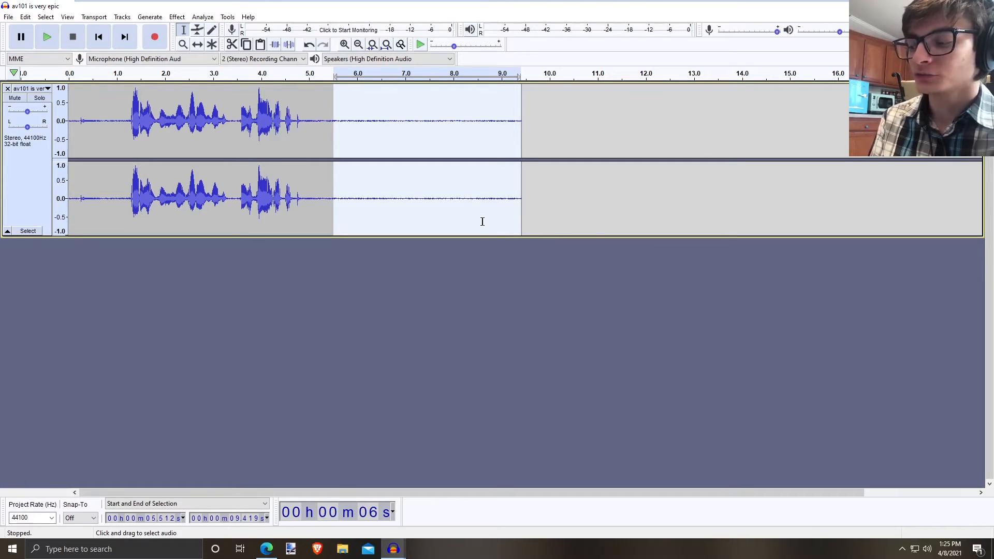
key("shift+Home")
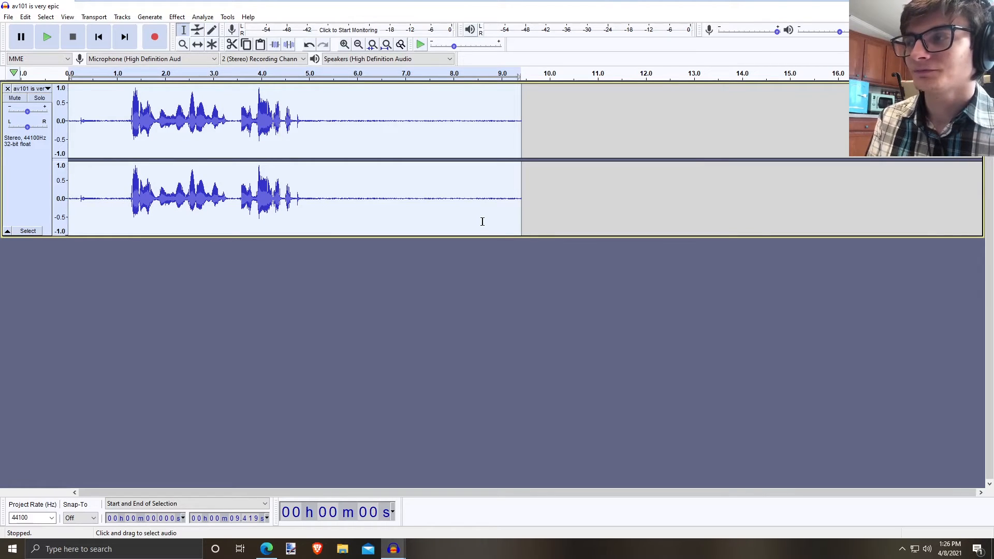
left_click(185, 18)
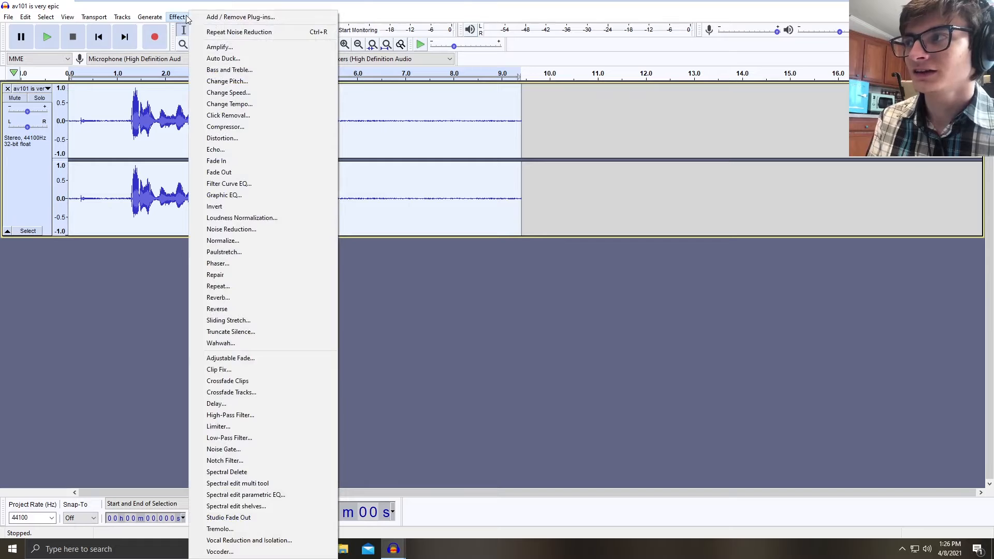
left_click(288, 232)
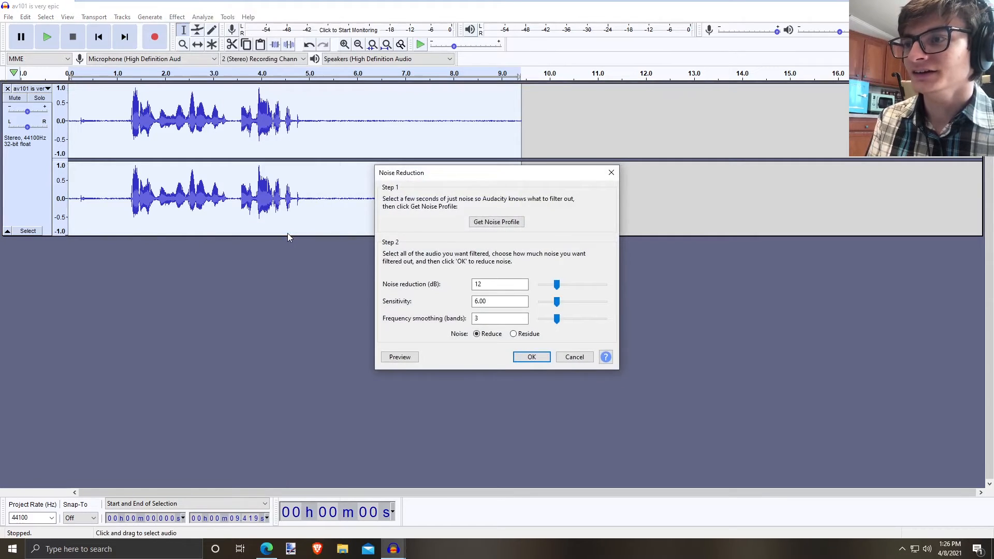
left_click(532, 358)
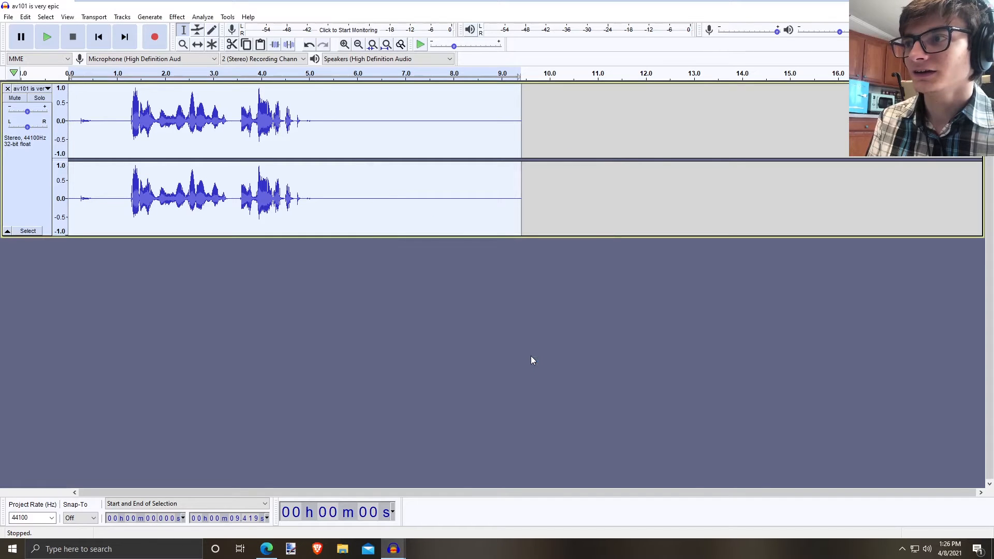
Examine the noise-reduced waveform around 5.7 seconds at different zoom levels, checking the stretch after the speech
left_click(344, 135)
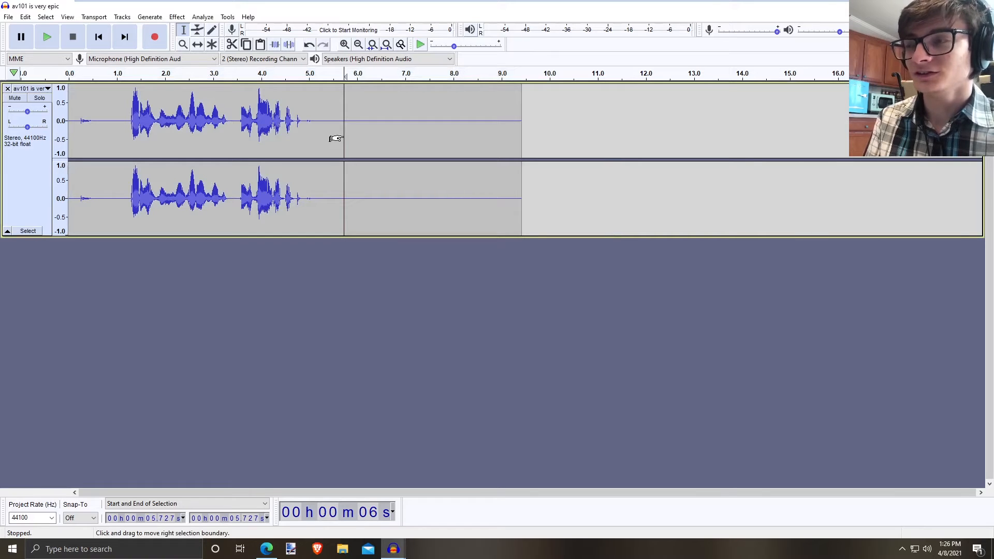
key("ctrl+3")
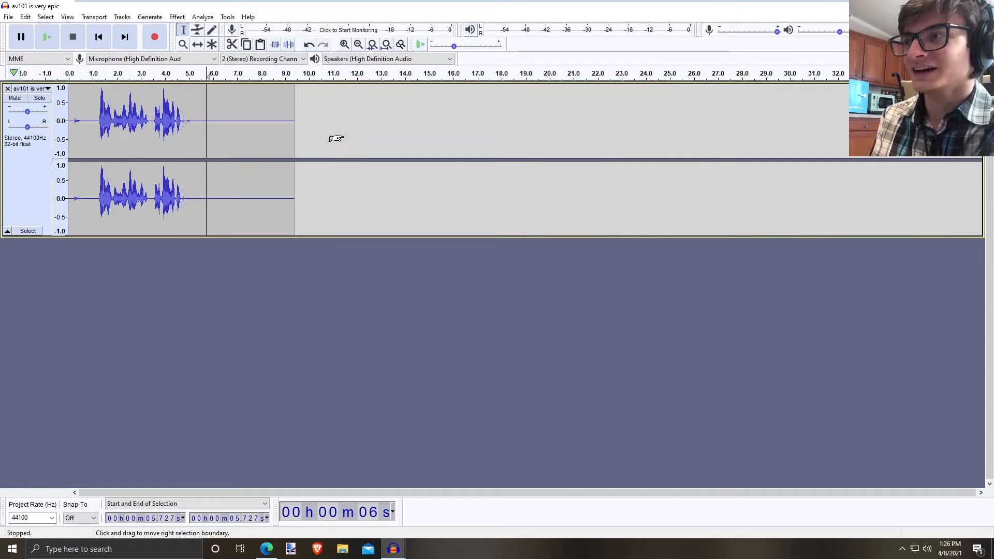
key("ctrl+2")
key("ctrl+1")
key("ctrl+1")
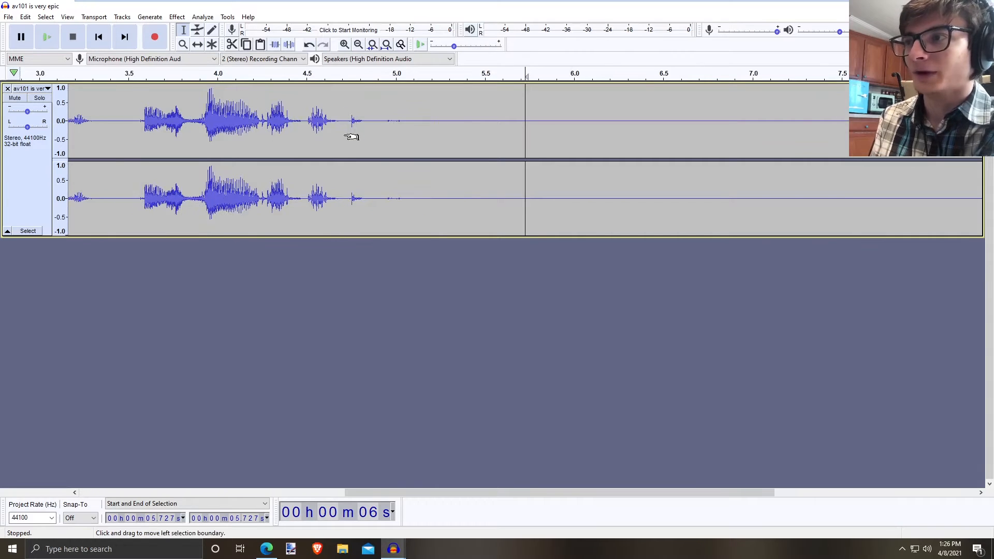
key("ctrl+1")
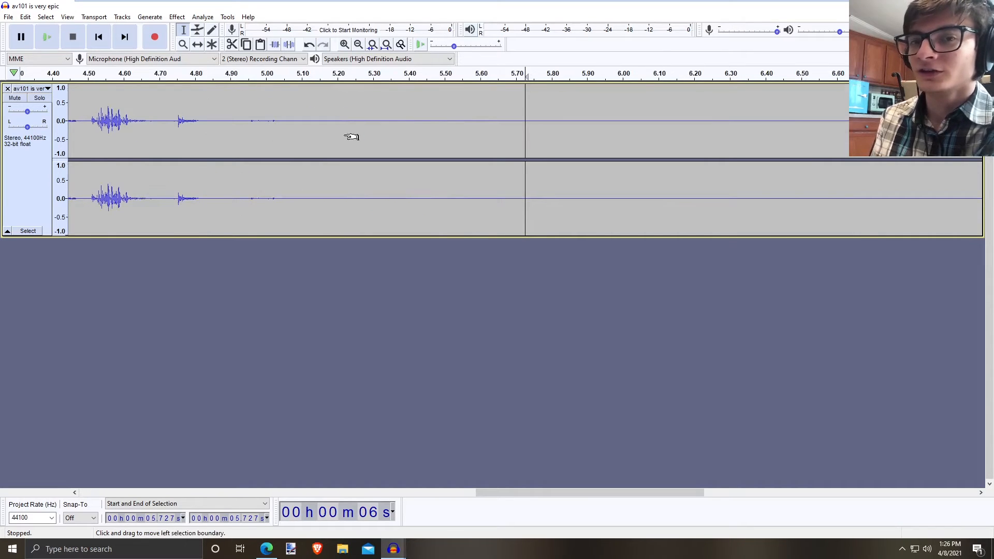
key("ctrl+3")
key("ctrl+3")
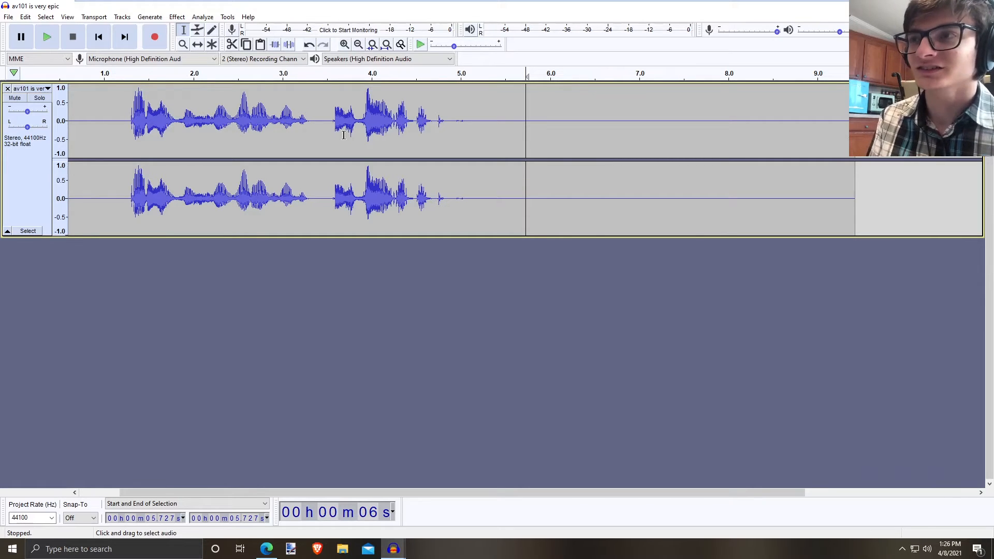
Play the noise-reduced voice clip from its beginning to hear the result, and stop playback
key("Home")
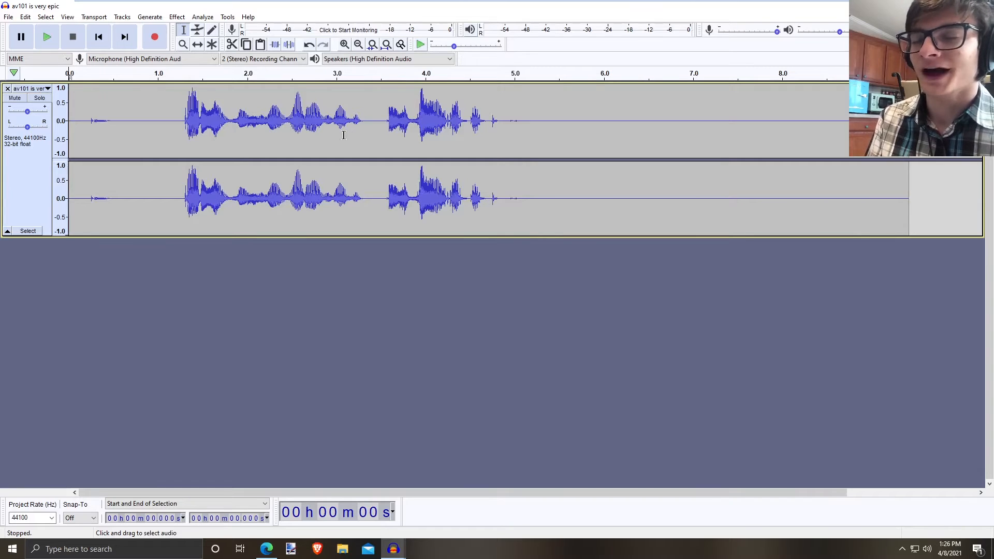
left_click(166, 96)
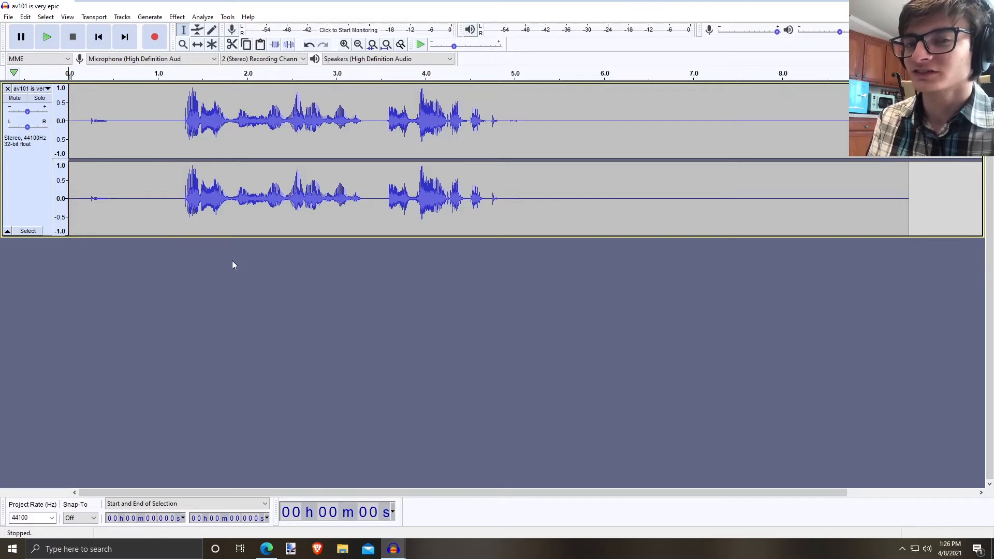
key("space")
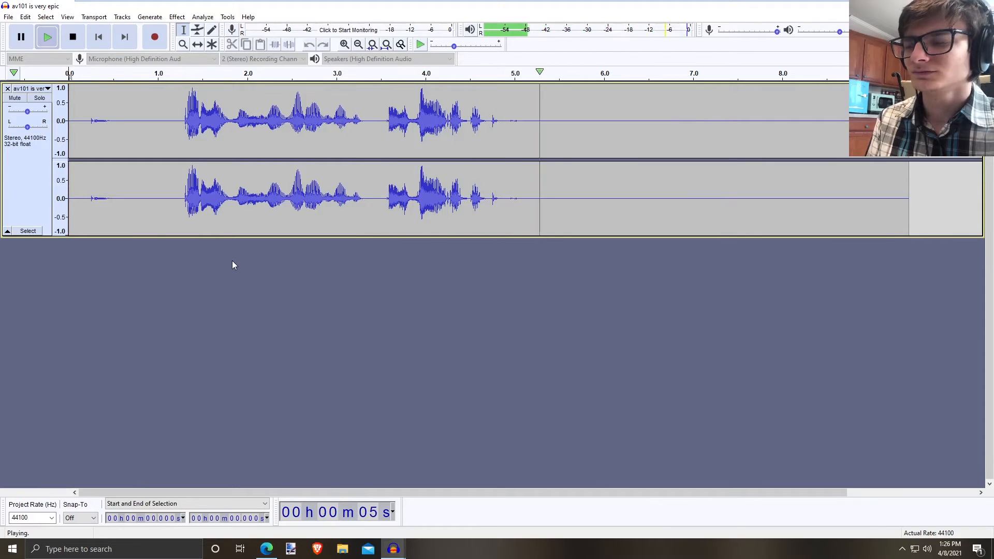
key("space")
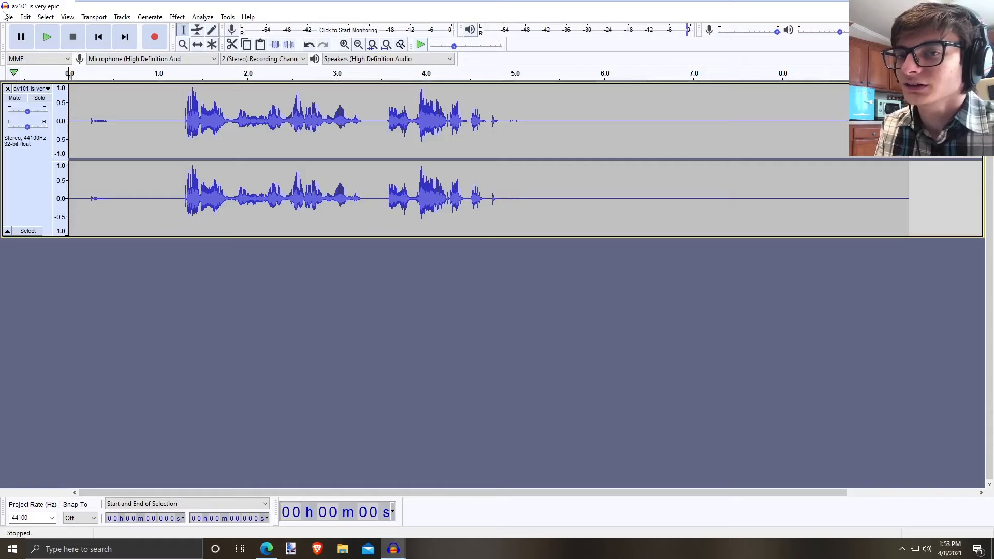
Open the "fountain ambient noise" audio file from the Desktop
left_click(7, 17)
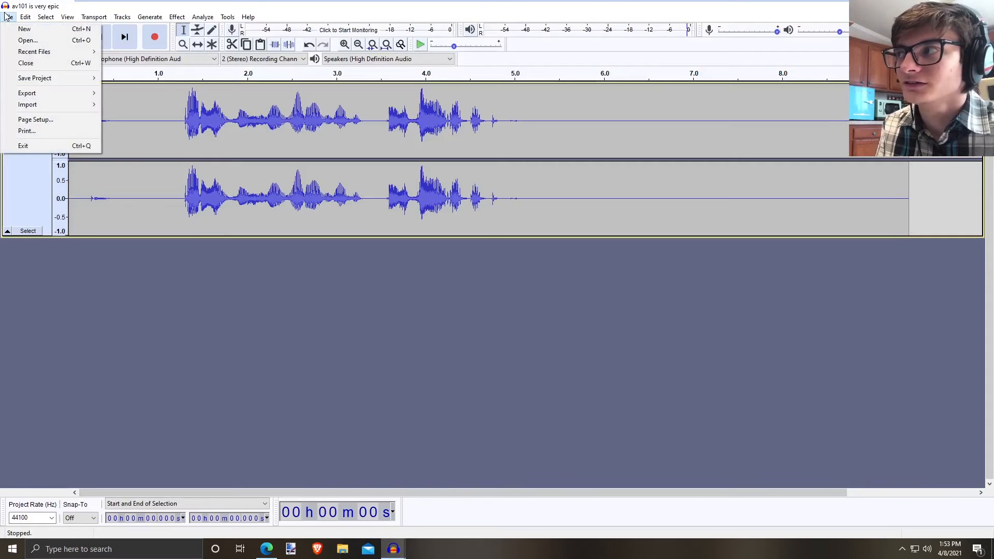
left_click(26, 40)
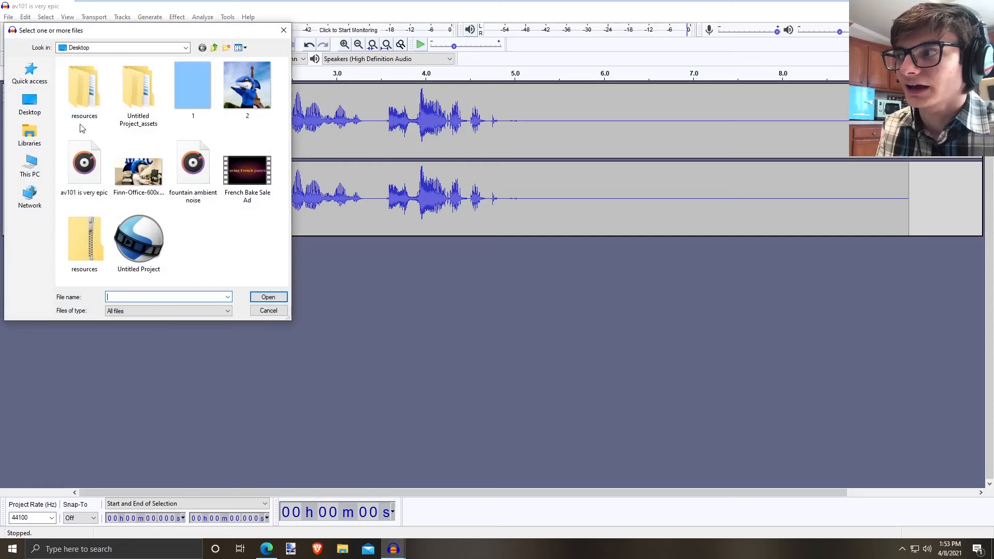
left_click(199, 178)
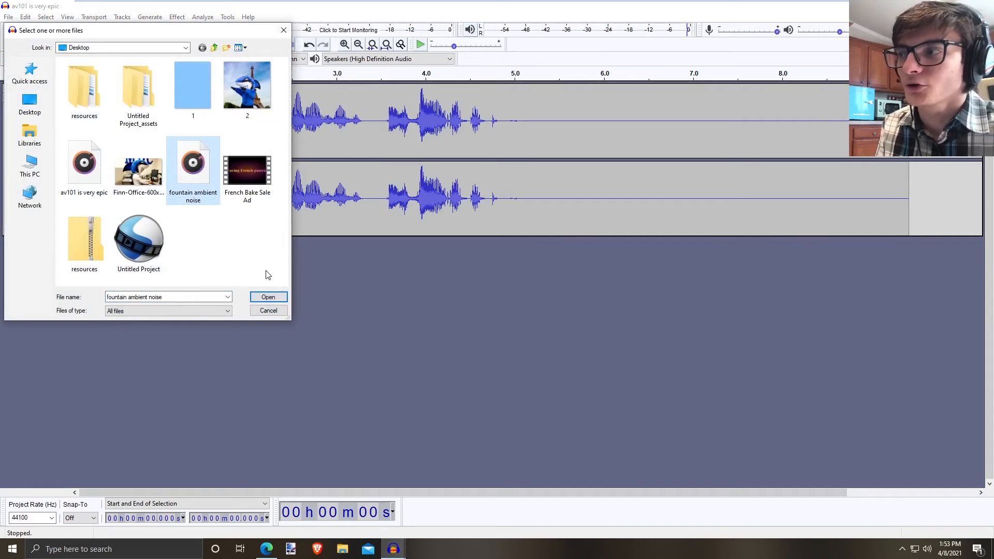
left_click(268, 297)
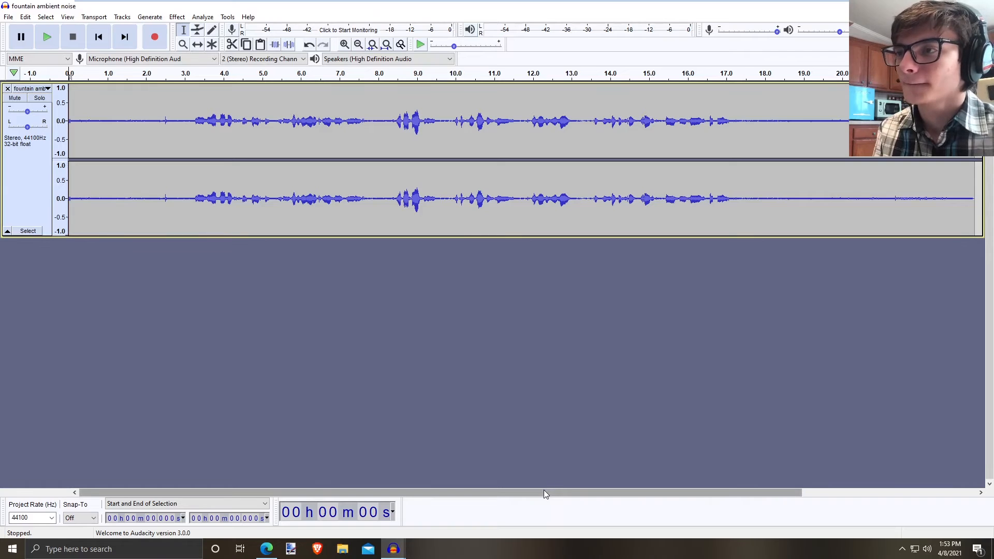
Play the fountain recording from its beginning to hear the speech over the background noise
mouse_move(543, 491)
left_mouse_down()
mouse_move(563, 474)
mouse_move(538, 479)
left_mouse_up()
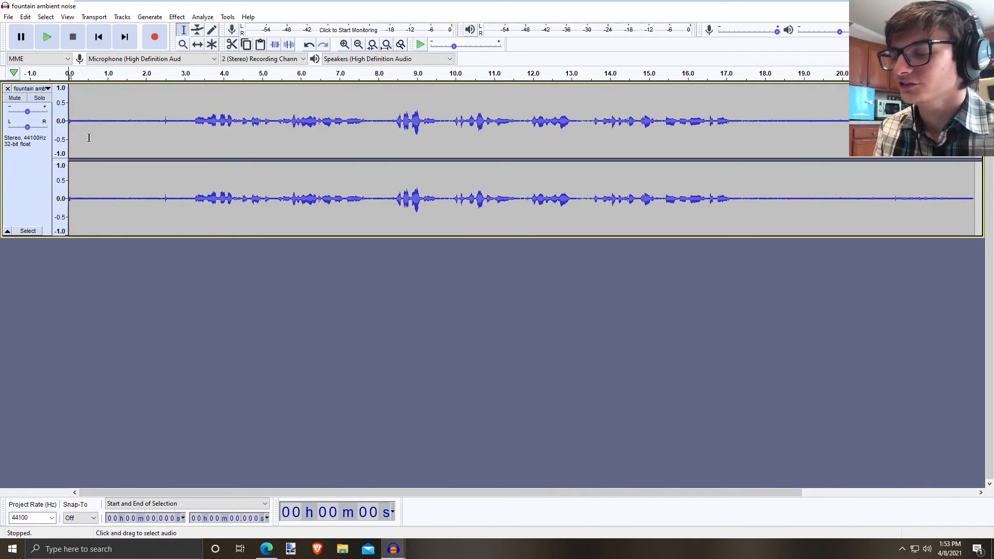
key("space")
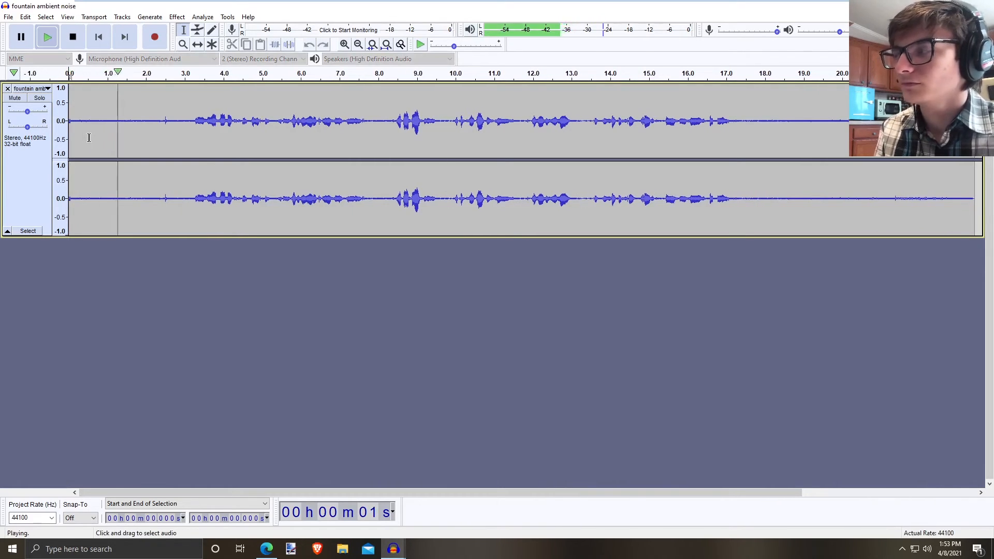
key("space")
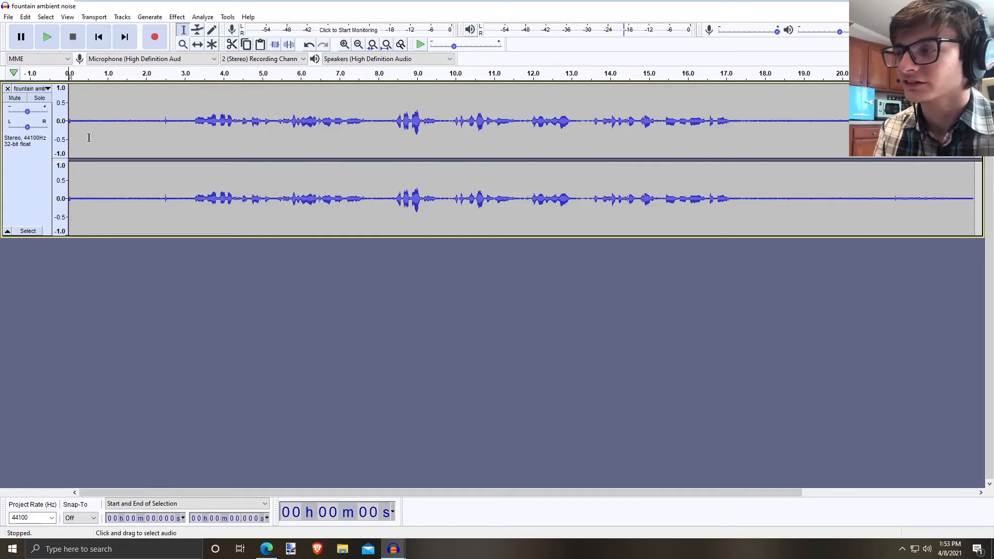
key("space")
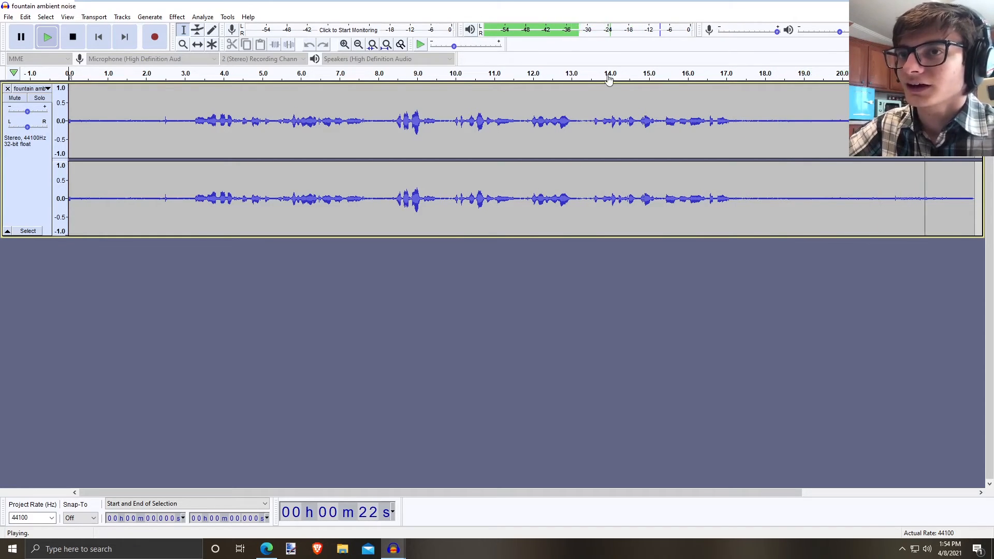
Select the fountain noise after the speech, from about 17.6 to 23.4 seconds, and capture it as the Noise Reduction profile
left_click(751, 103)
key("space")
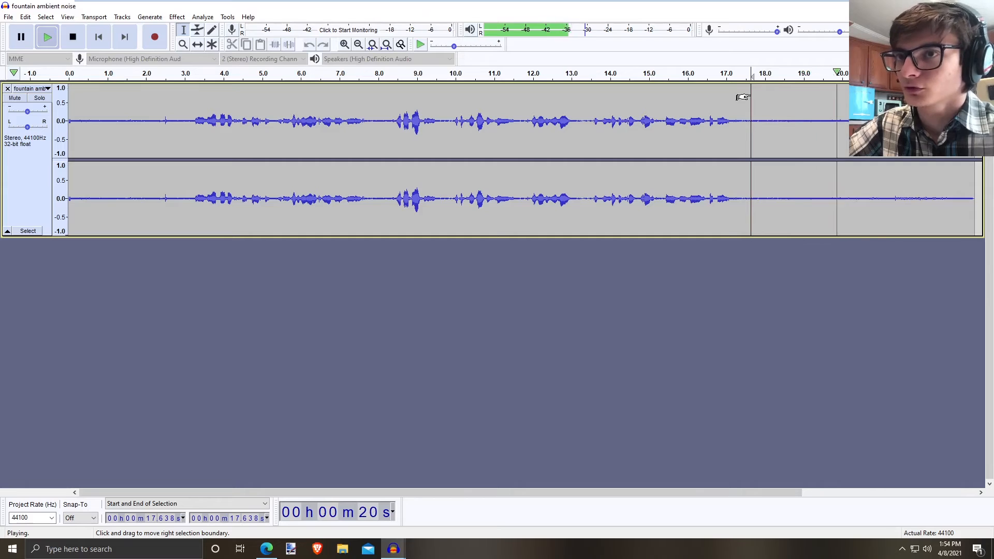
left_click_drag(742, 97, 972, 114)
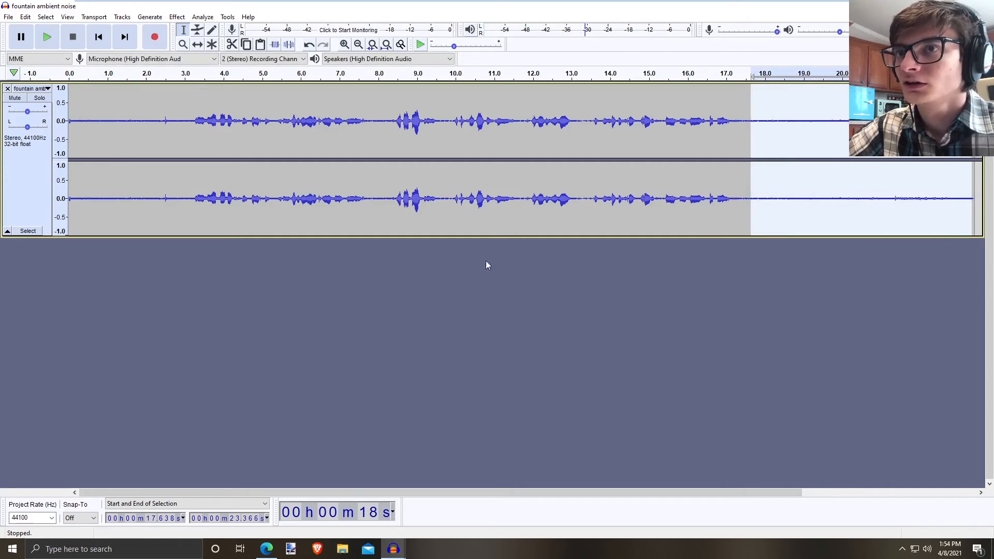
left_click(176, 17)
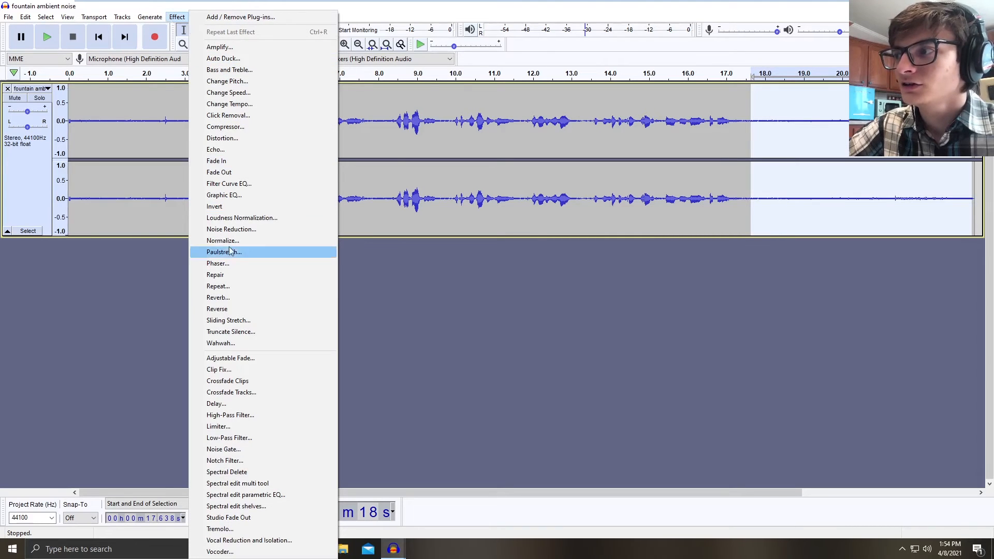
left_click(233, 229)
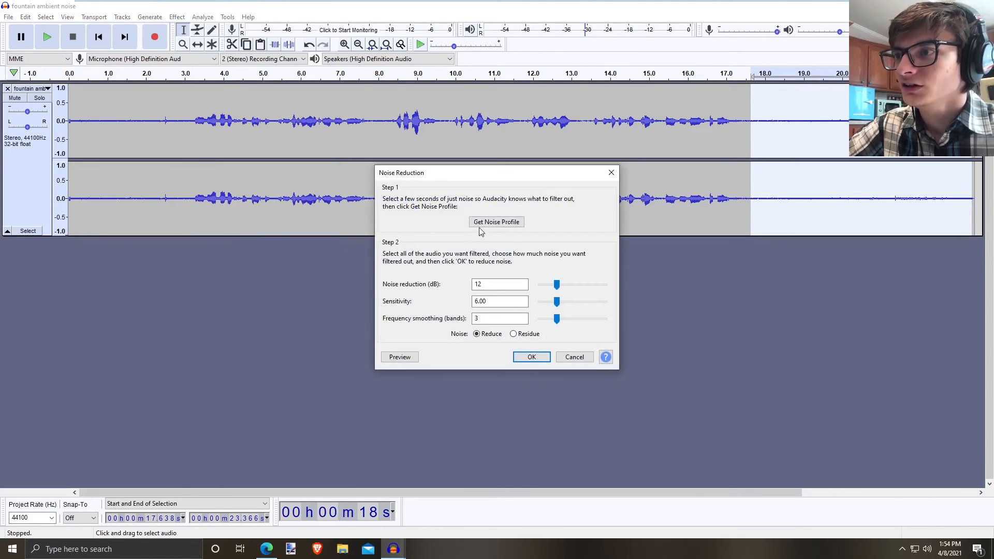
left_click(481, 223)
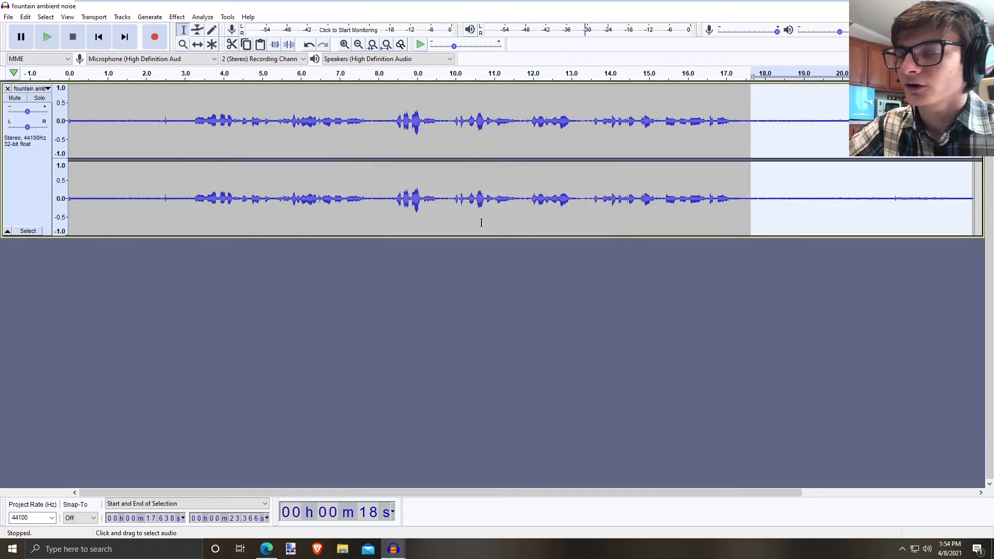
Select the entire fountain recording and apply Noise Reduction at 12 dB, sensitivity 6.00 and 3 frequency smoothing bands
left_click(455, 146)
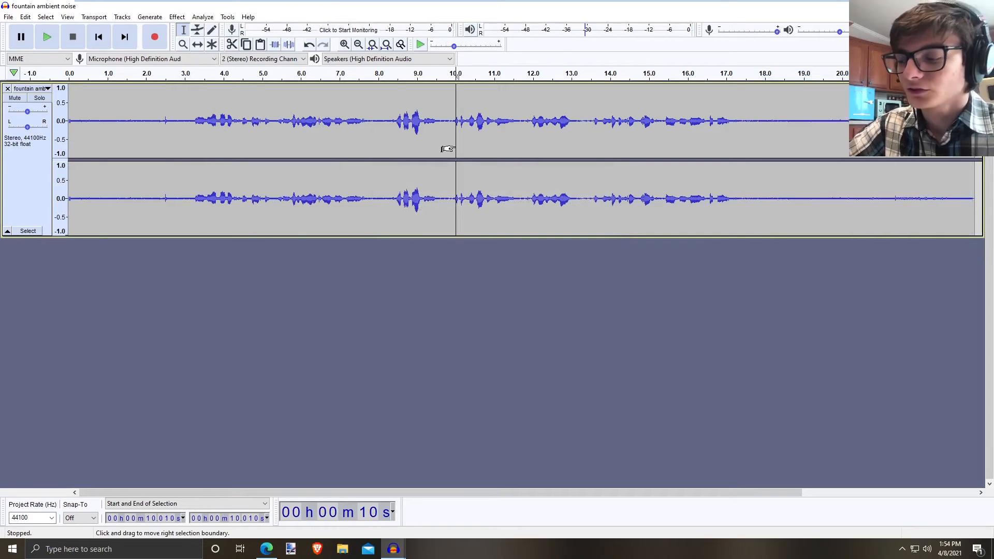
key("ctrl+a")
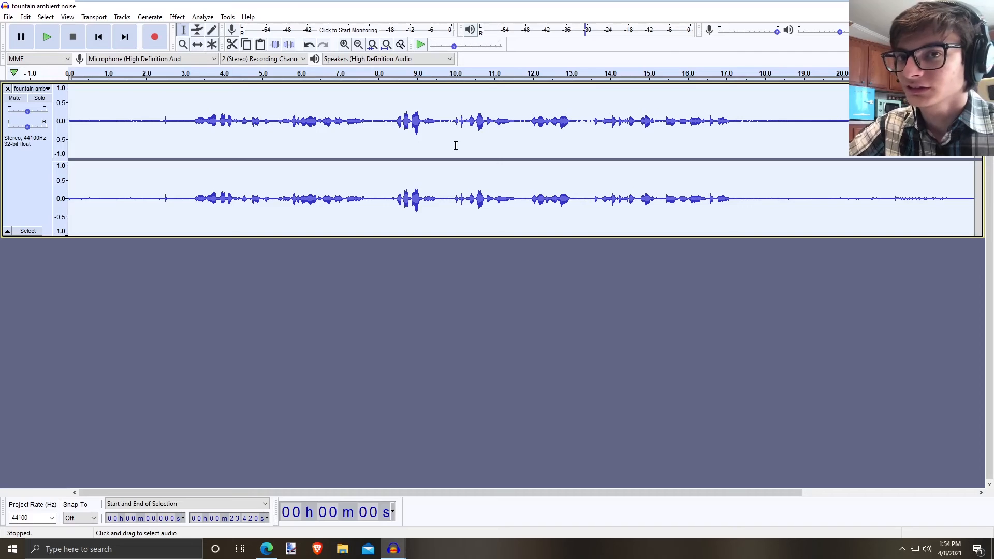
left_click(177, 17)
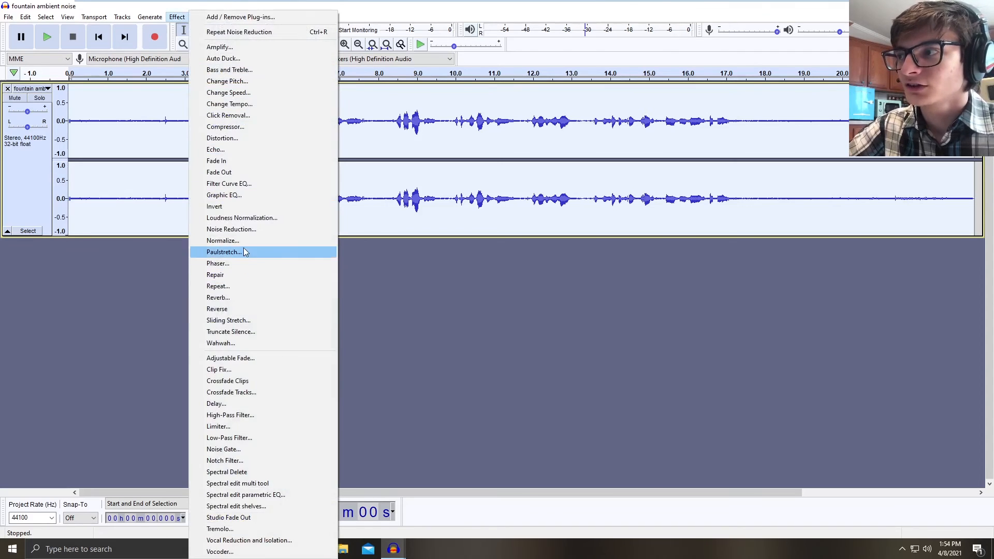
left_click(244, 228)
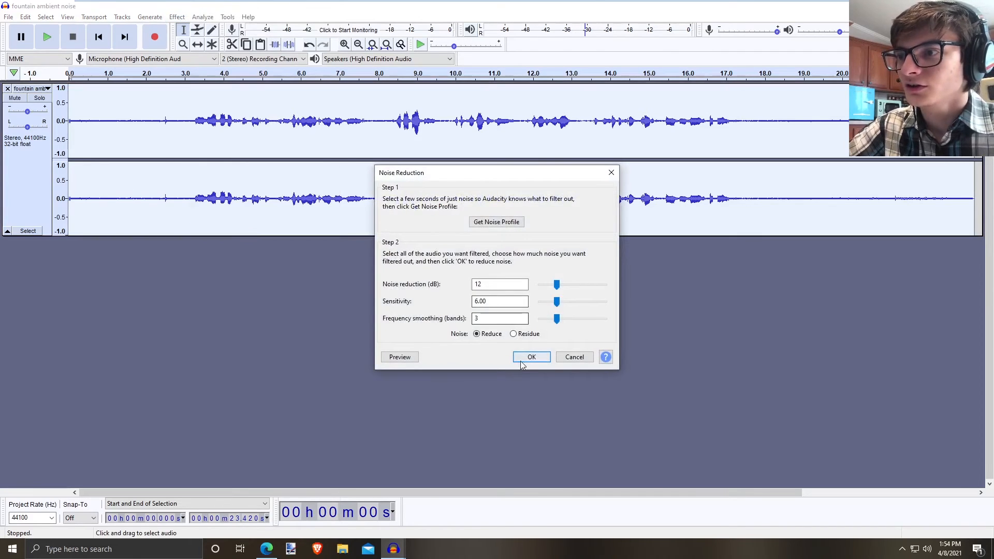
left_click(523, 359)
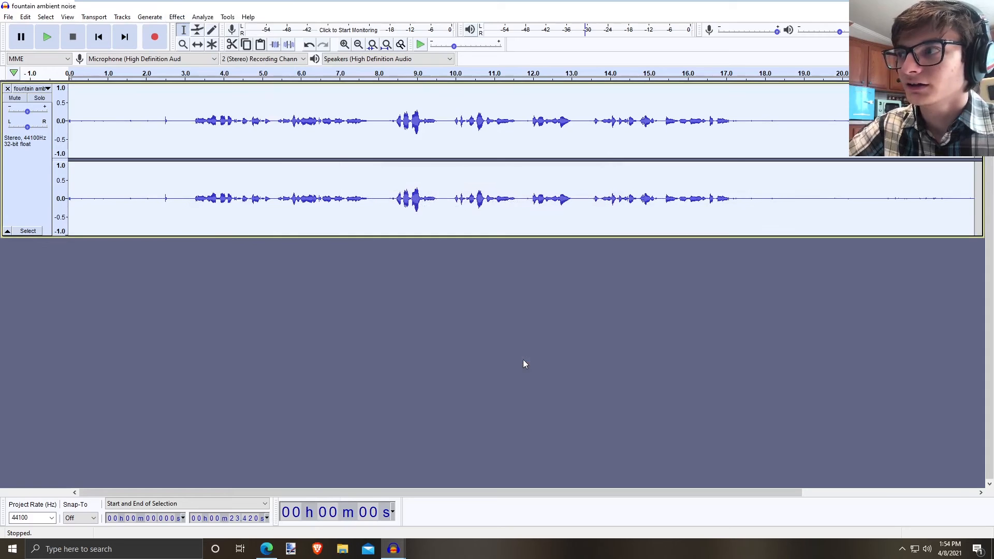
Play the noise-reduced fountain recording from its beginning to hear the result
left_click(72, 115)
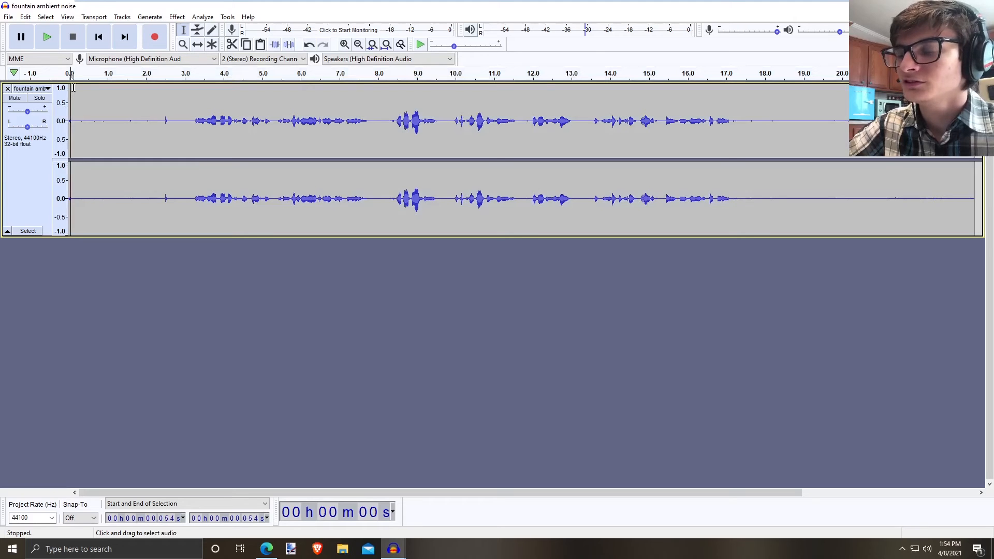
key("Home")
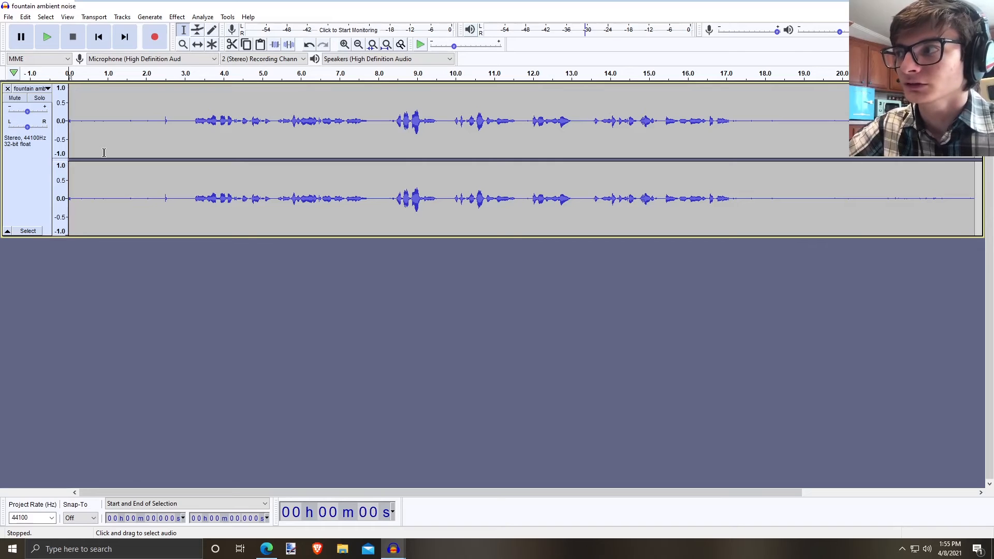
key("space")
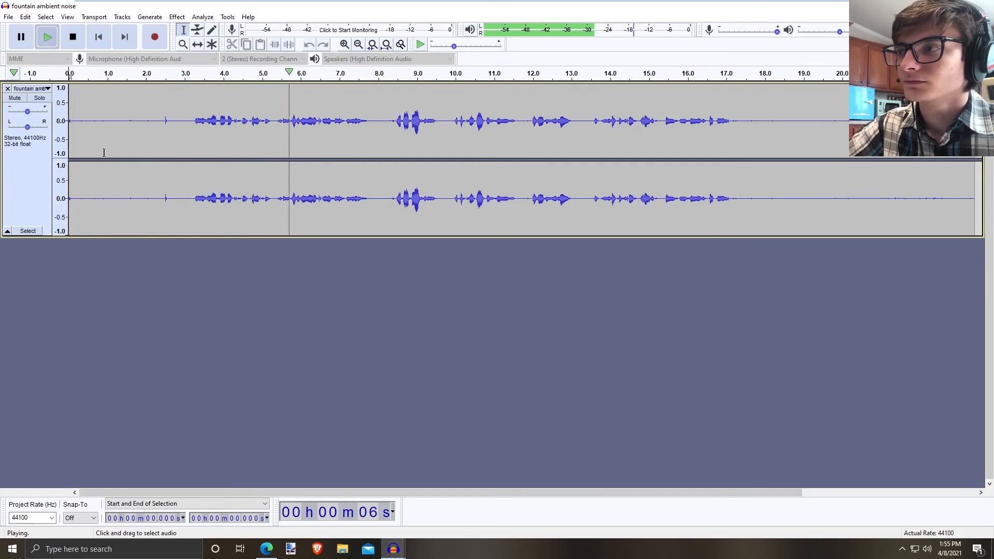
Replay the noise-reduced fountain recording from about 0.7 seconds, and stop the playback
key("space")
left_click(98, 116)
key("space")
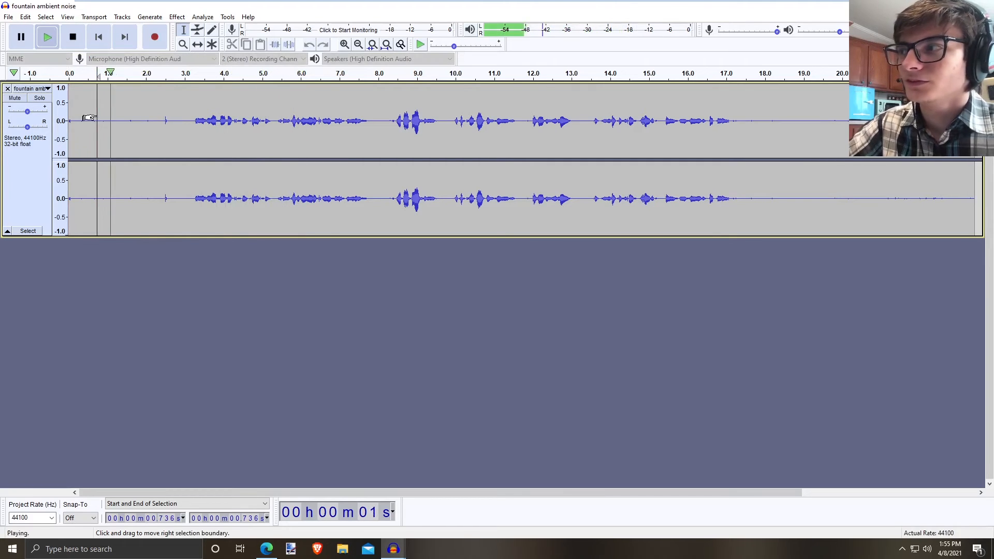
key("space")
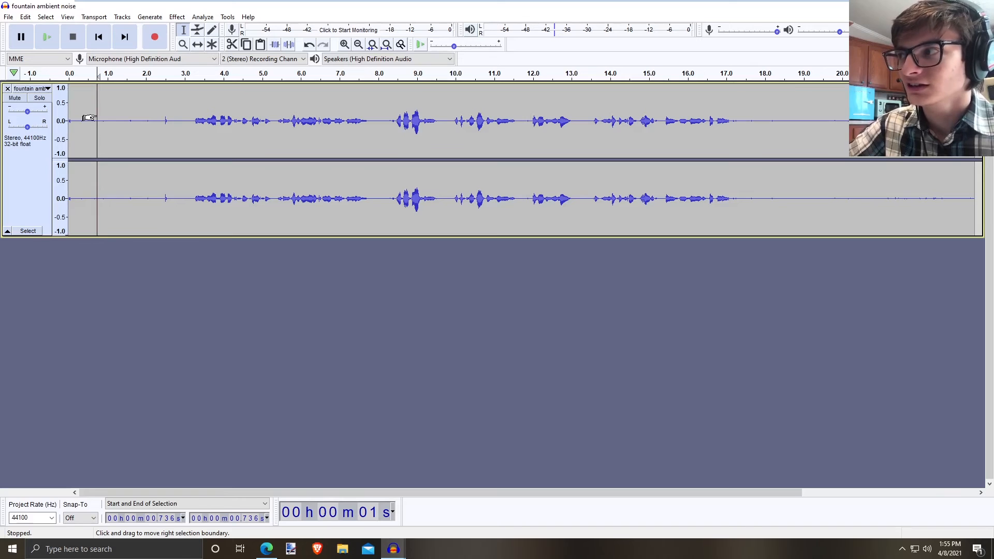
Undo the last noise reduction and reapply it to the entire recording at 20 dB, sensitivity 10.00 and 3 frequency smoothing bands
left_click(27, 17)
left_click(32, 19)
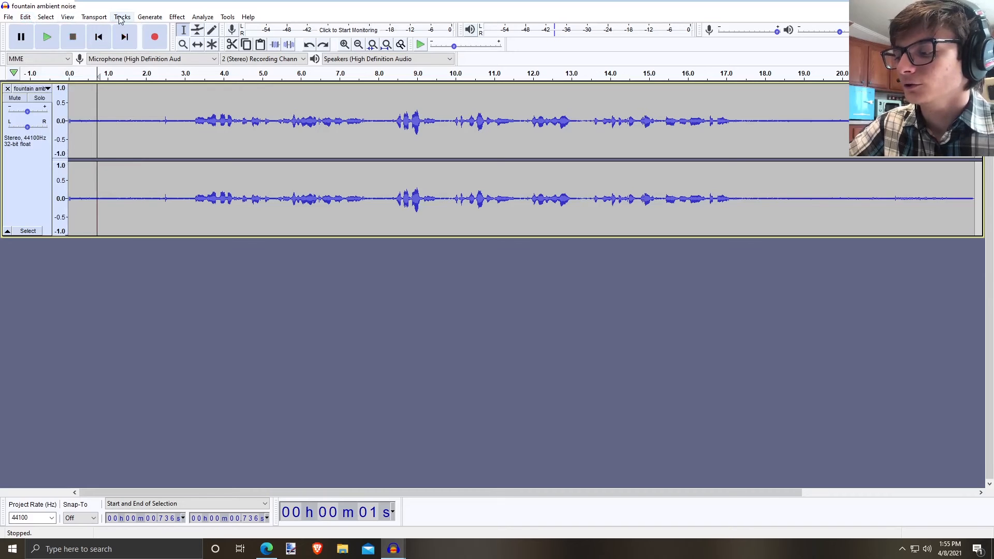
key("ctrl+a")
left_click(178, 17)
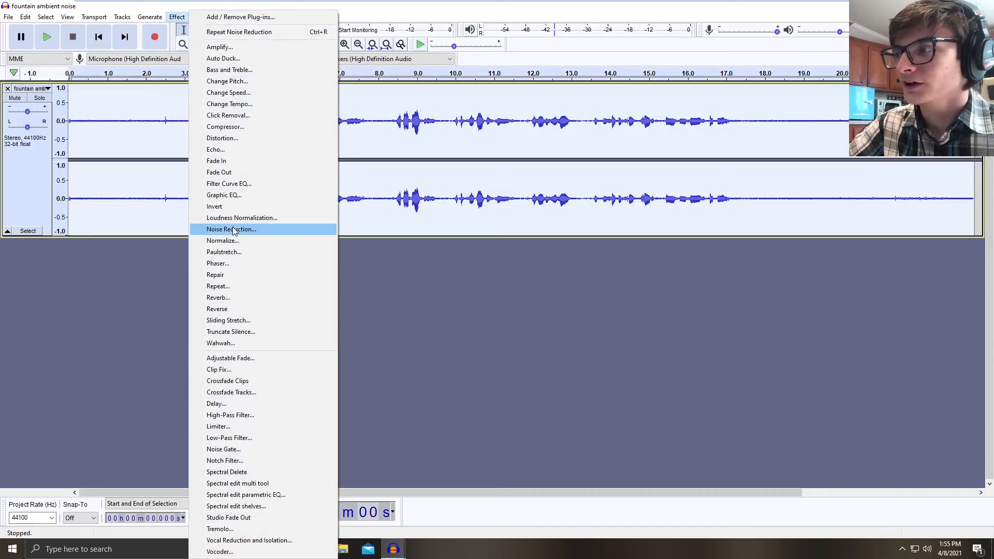
left_click(267, 228)
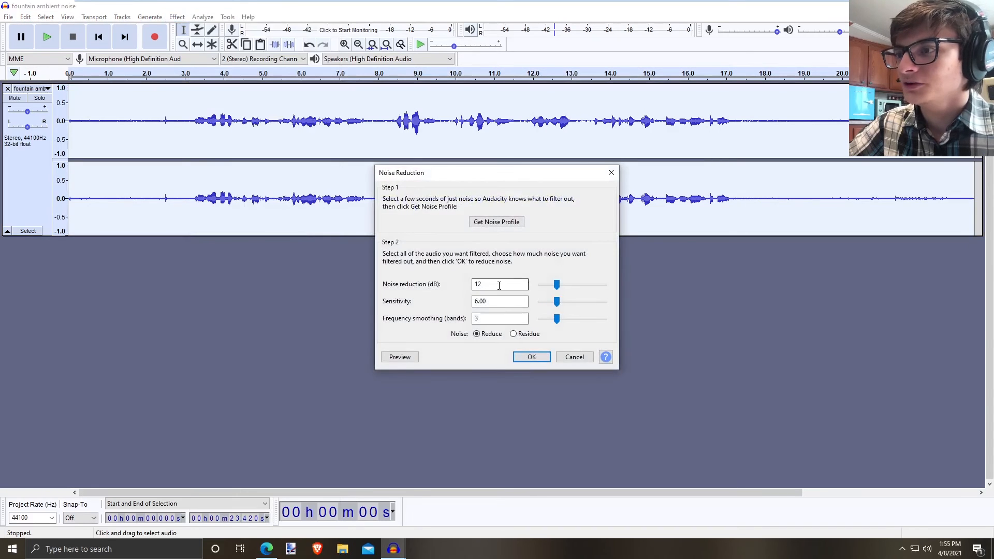
left_click_drag(499, 286, 464, 280)
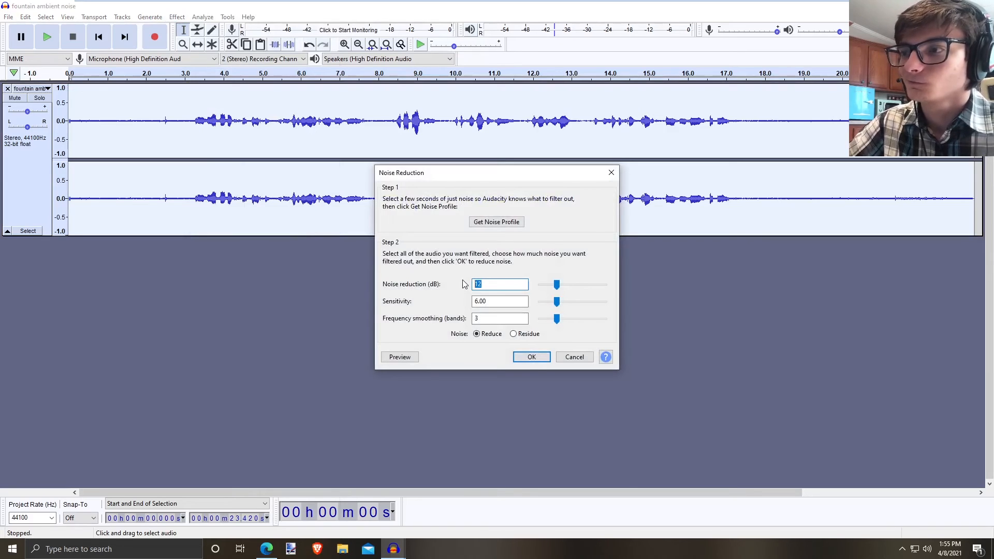
type("20")
left_click_drag(556, 302, 553, 304)
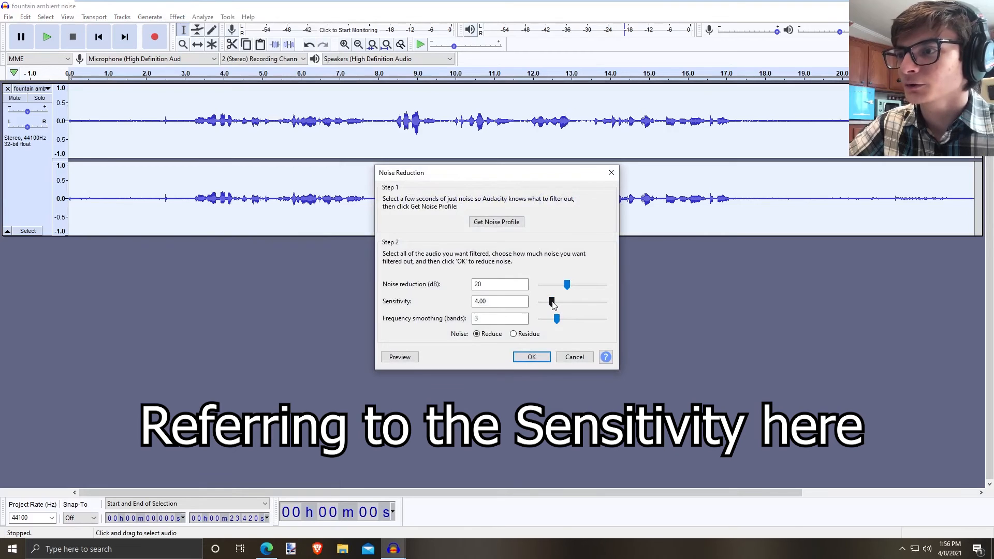
left_click_drag(555, 310, 567, 302)
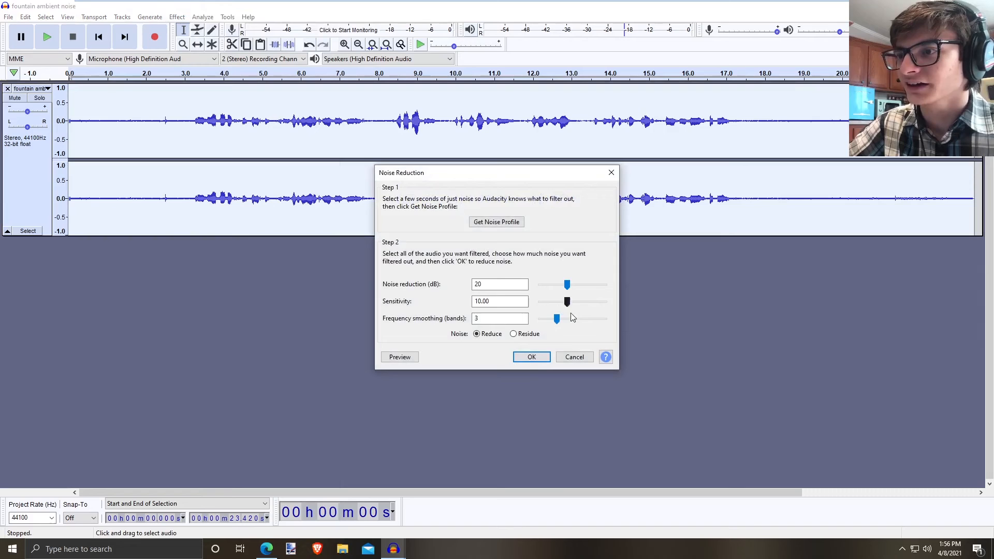
left_click(545, 358)
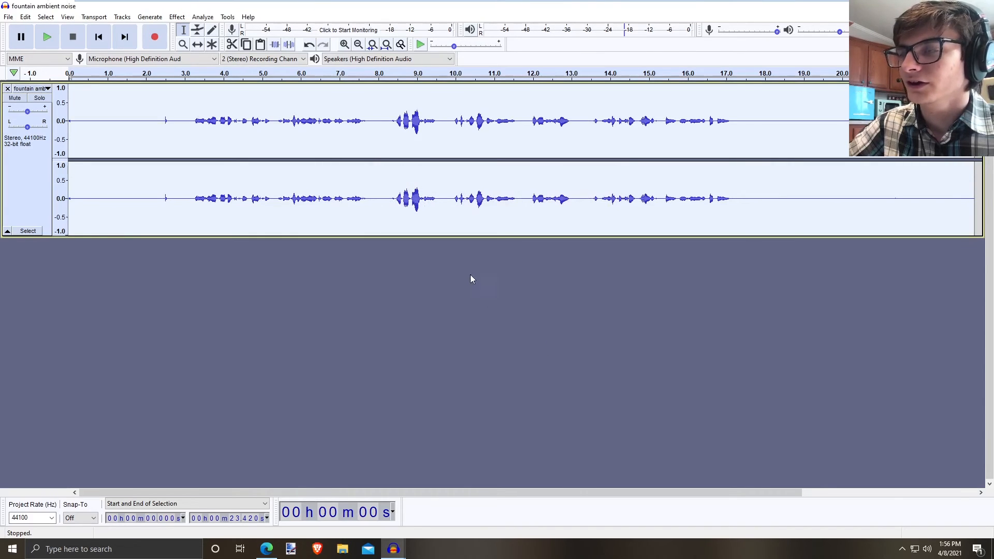
Play the more strongly reduced recording from its beginning and again from about 3.2 seconds to check the speech
key("space")
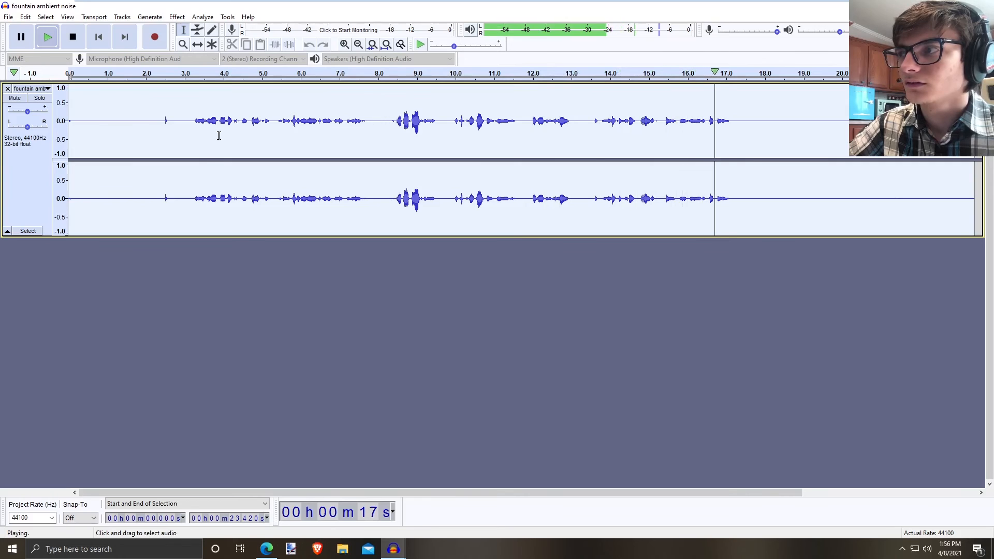
left_click(192, 120)
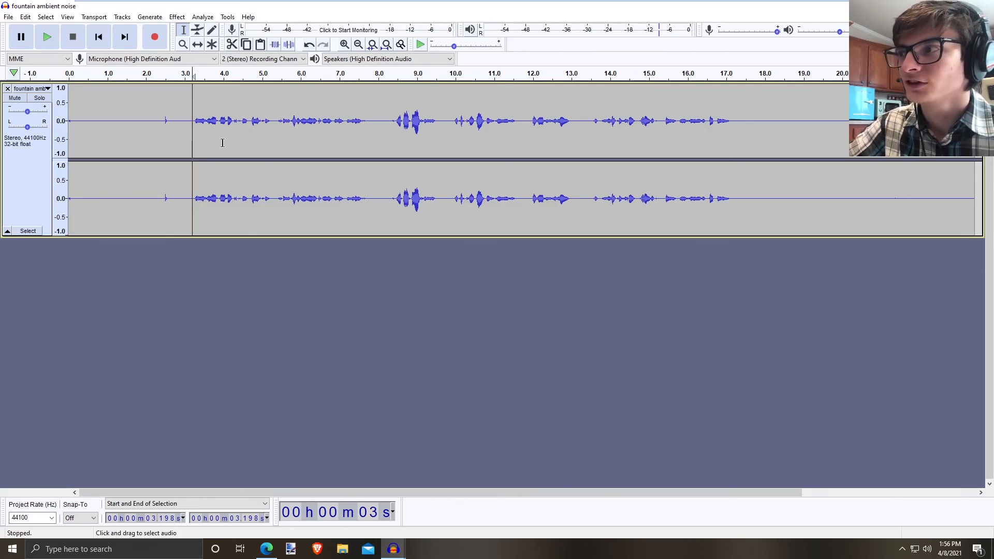
key("space")
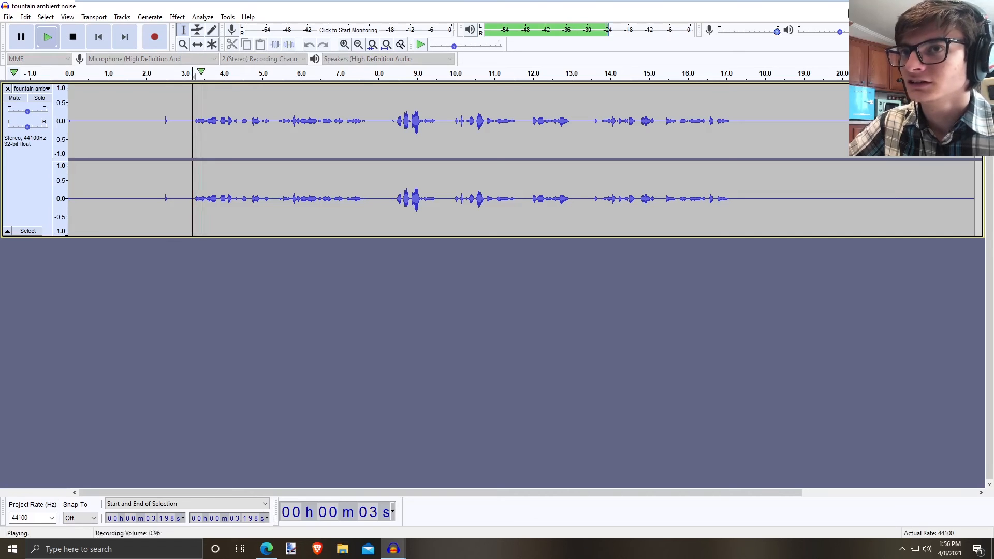
key("space")
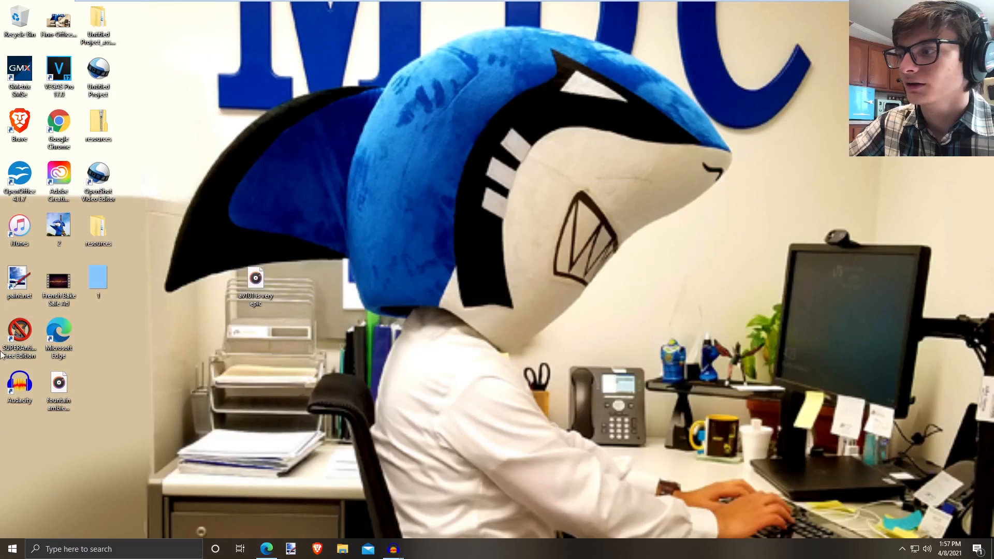
Open the original fountain ambient noise MP3 from the desktop in Groove Music, making it the default app for .mp3 files
double_click(56, 393)
left_click(412, 351)
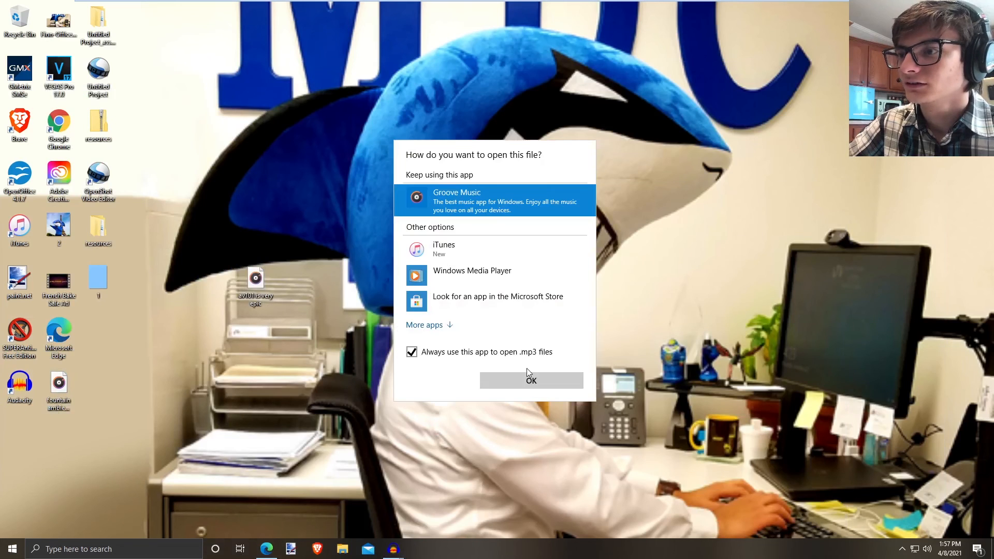
left_click(528, 381)
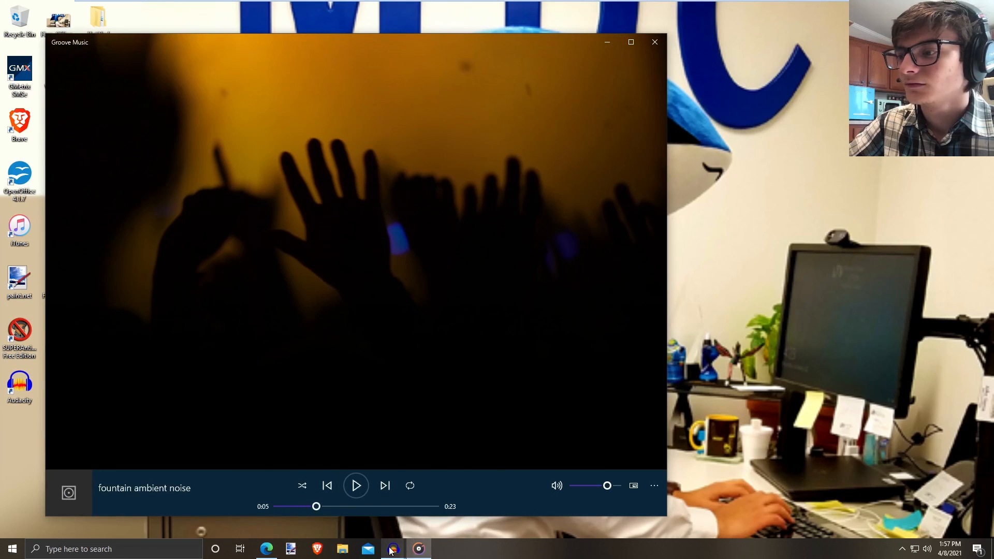
Switch back to Audacity and play the cleaned recording briefly from about 3.2 seconds for comparison with the original
mouse_move(393, 548)
left_click(460, 510)
key("space")
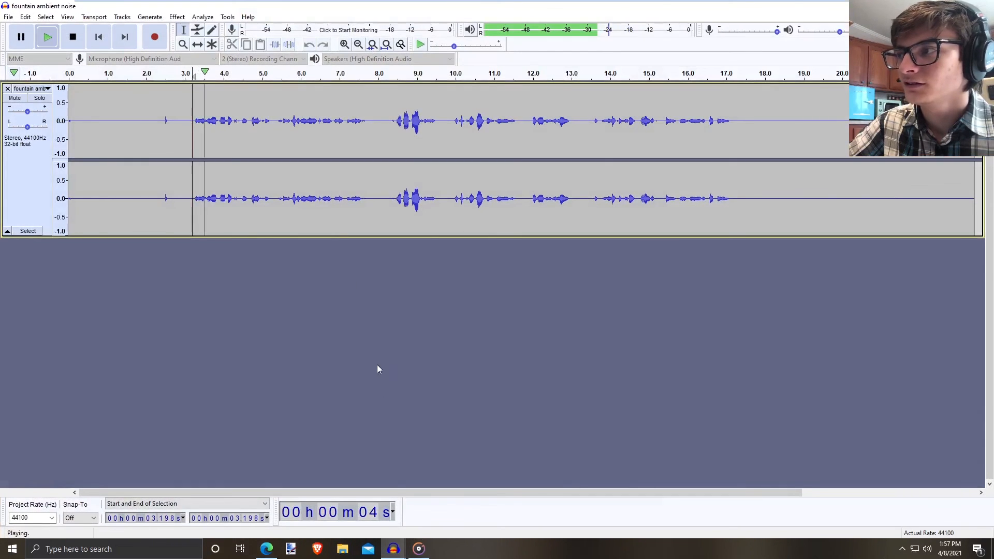
key("space")
Switch to Groove Music, play the original recording from 0:03 to hear its background noise, and return to Audacity
left_click(419, 549)
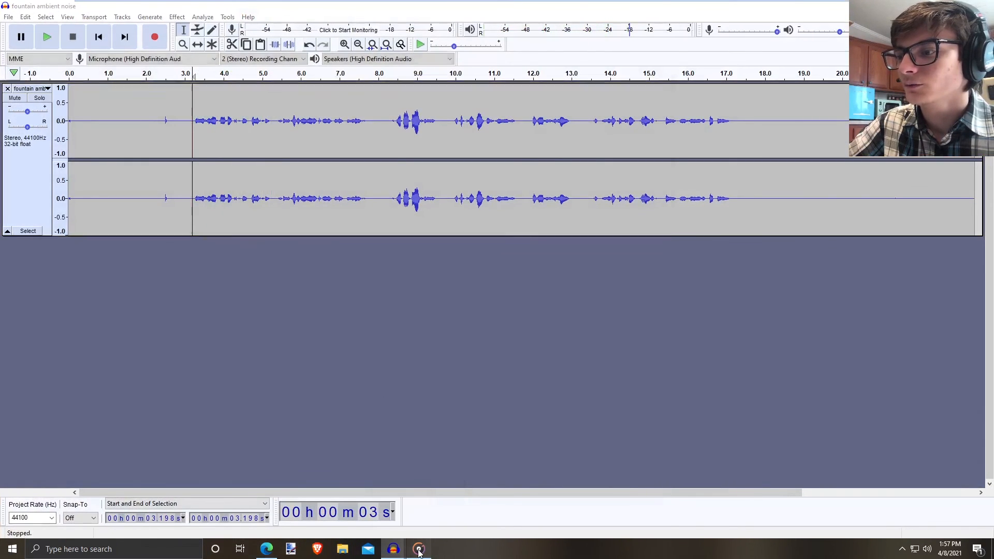
left_click(301, 507)
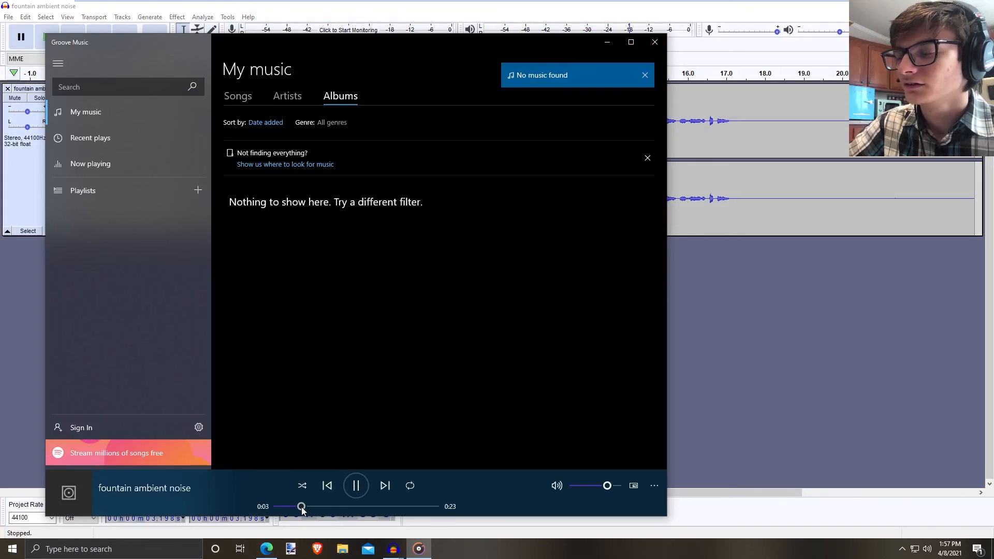
left_click(692, 12)
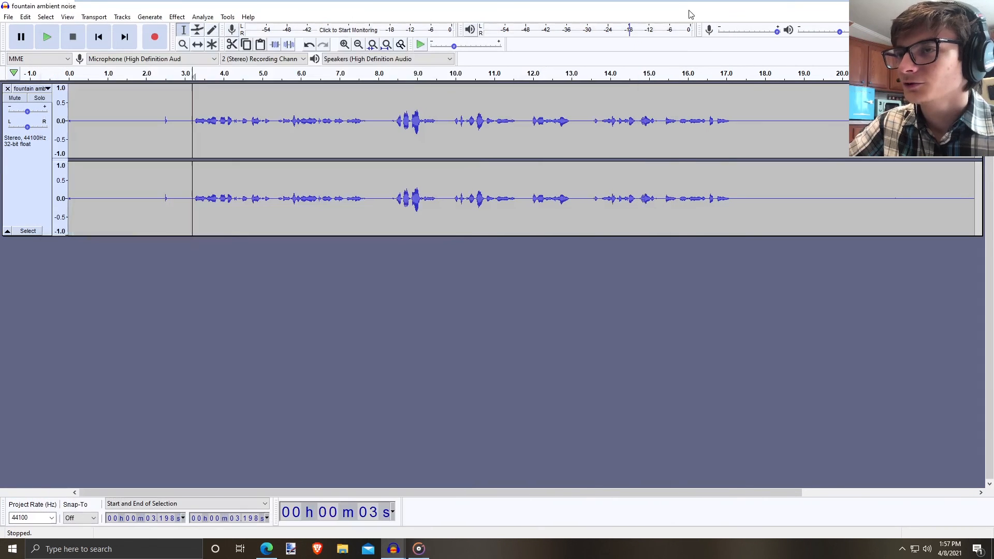
left_click(418, 549)
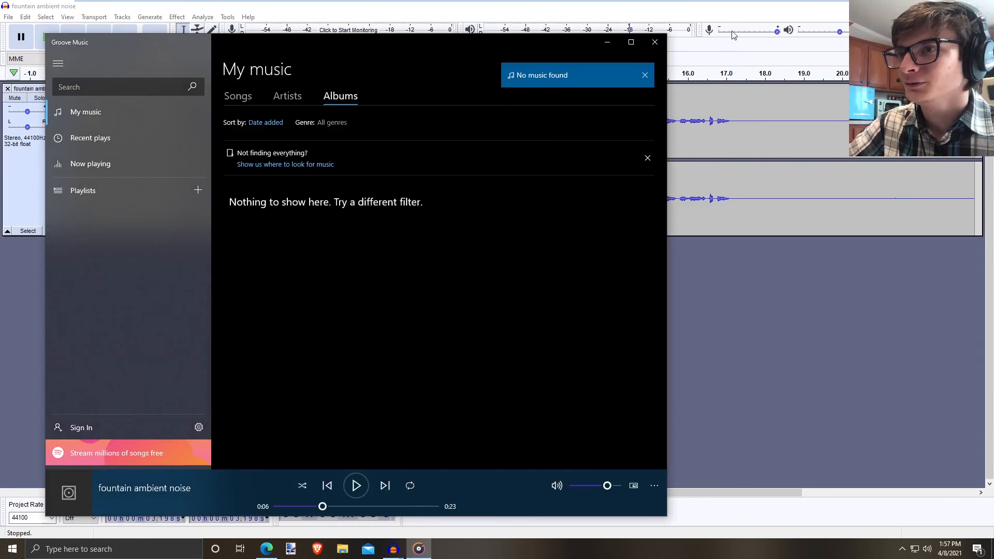
left_click(732, 12)
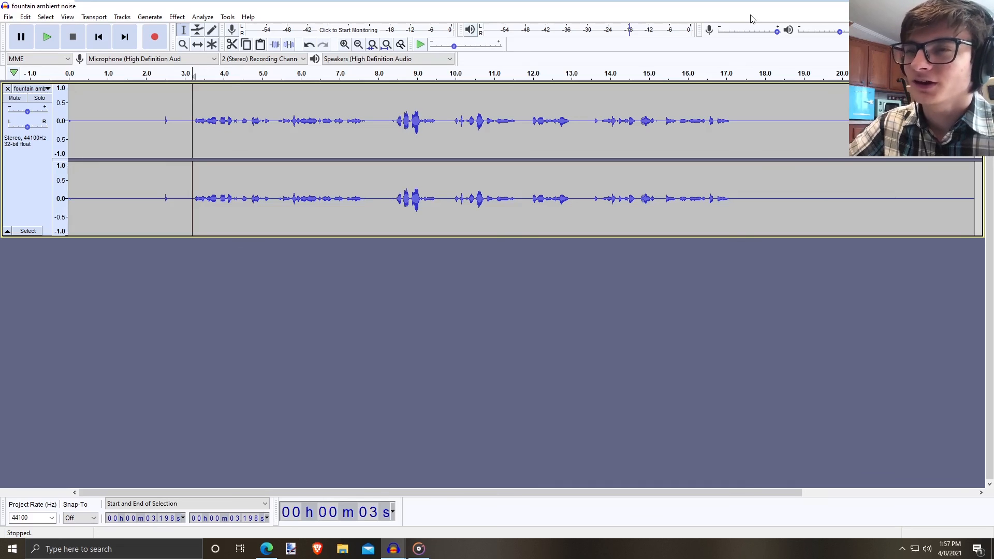
left_click(131, 121)
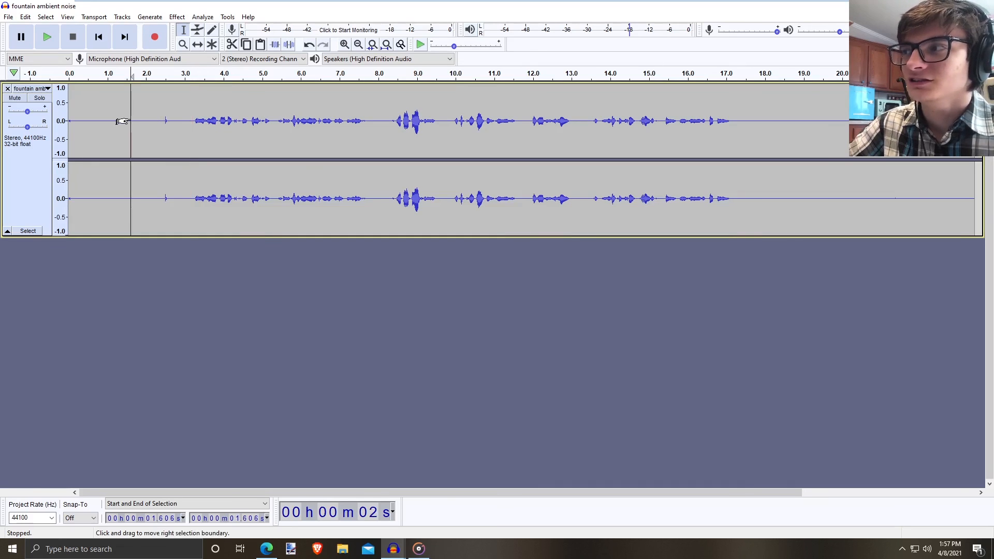
left_click(215, 114)
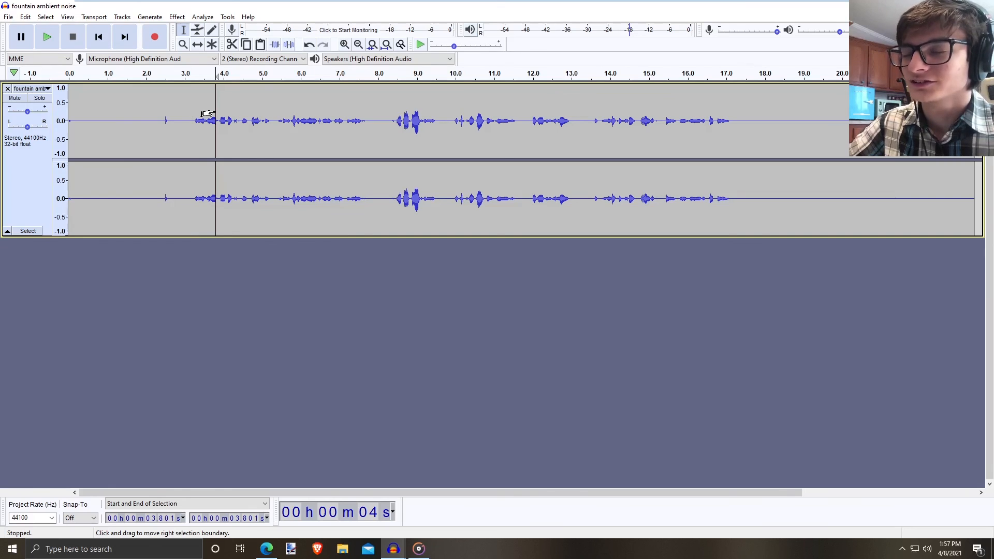
left_click(143, 115)
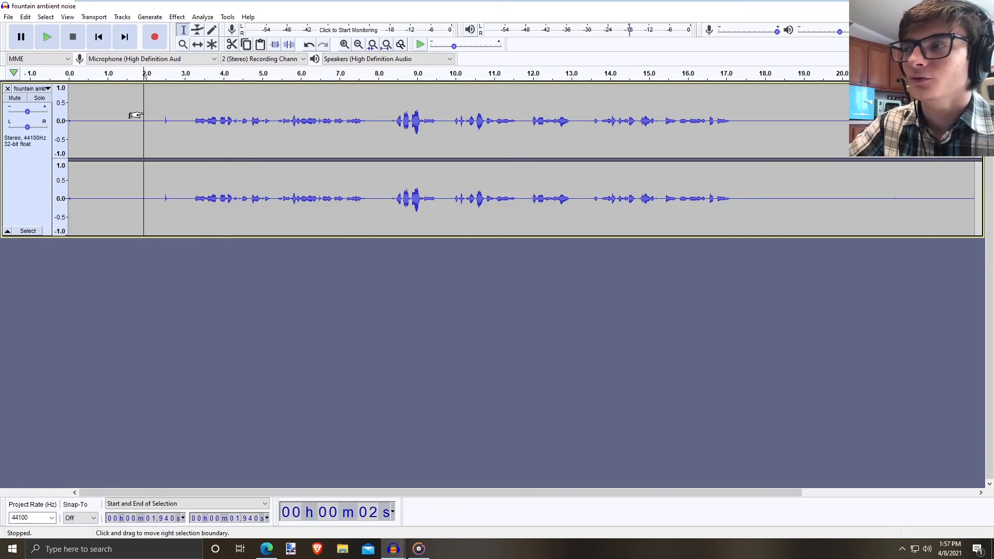